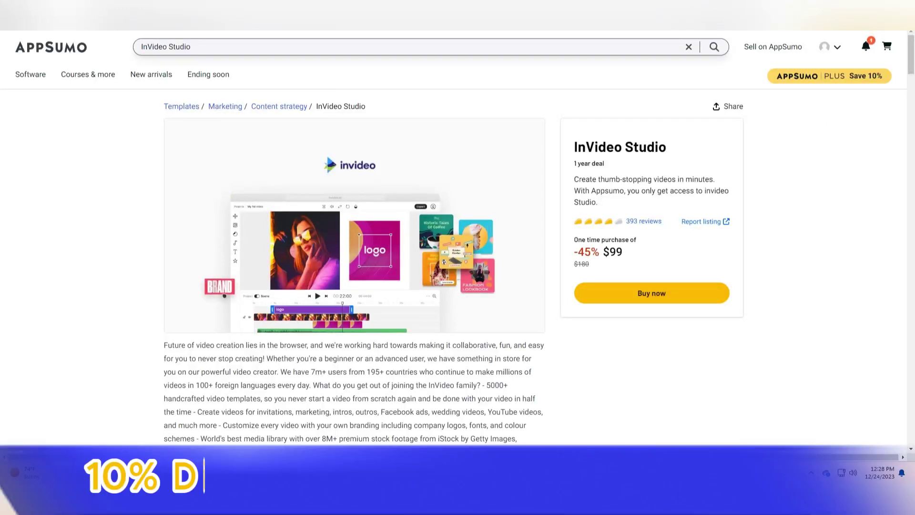
scroll(458, 286, "down", 2)
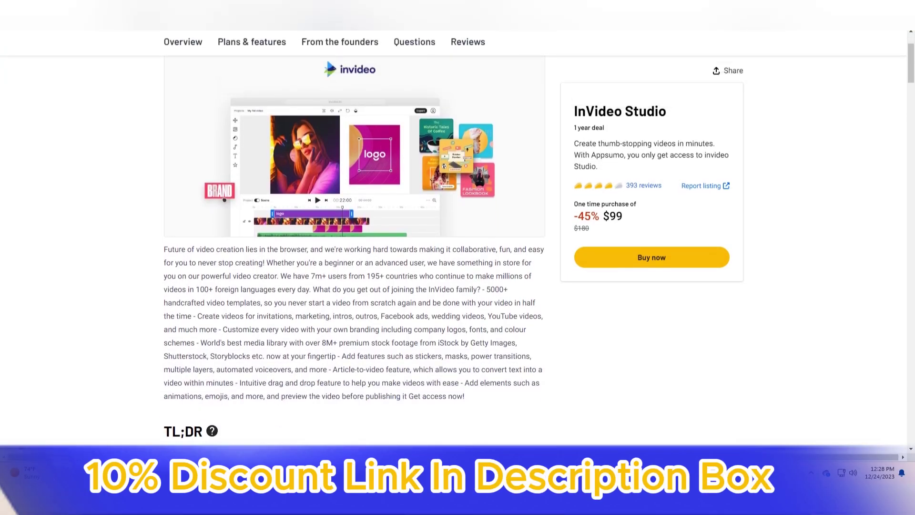
scroll(458, 286, "down", 1)
scroll(457, 286, "down", 1)
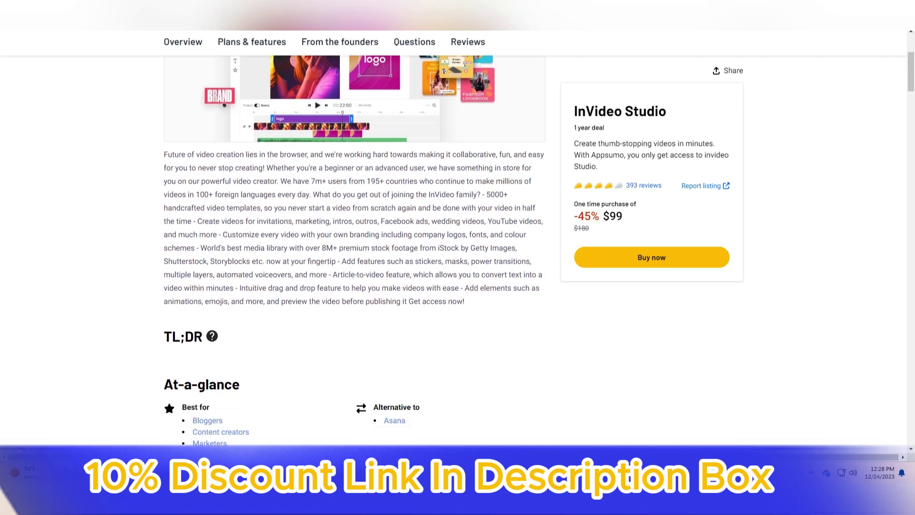
scroll(457, 286, "down", 1)
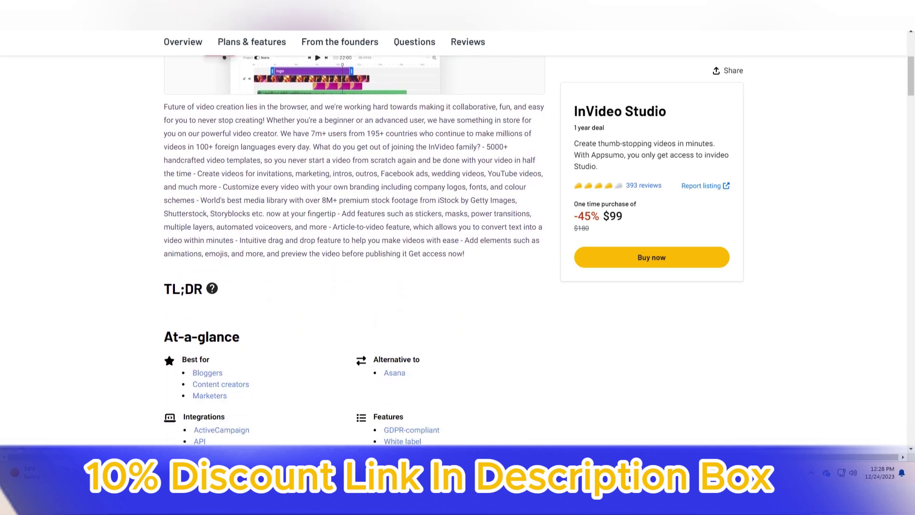
scroll(457, 286, "down", 1)
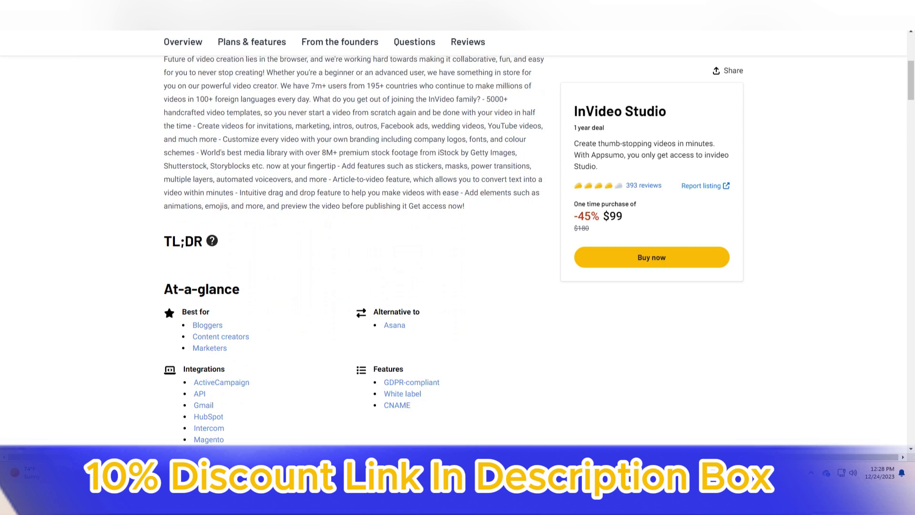
scroll(458, 286, "down", 1)
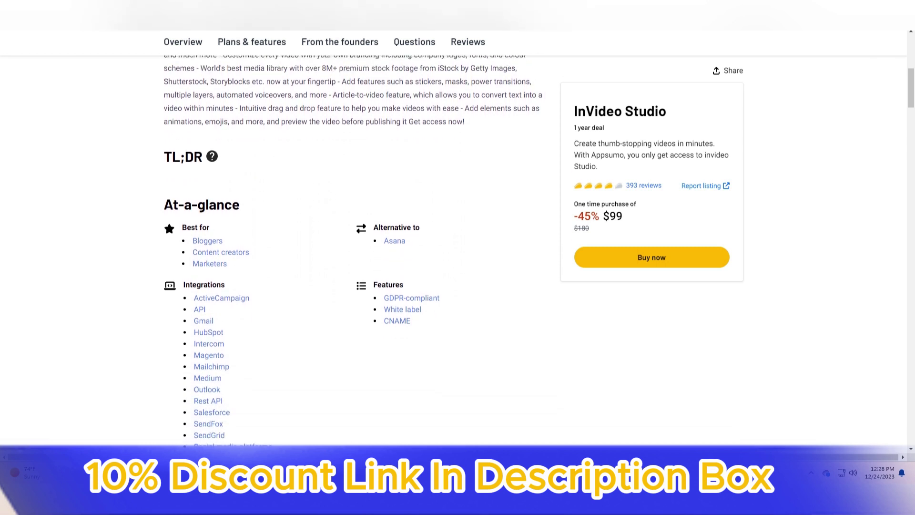
scroll(458, 286, "down", 1)
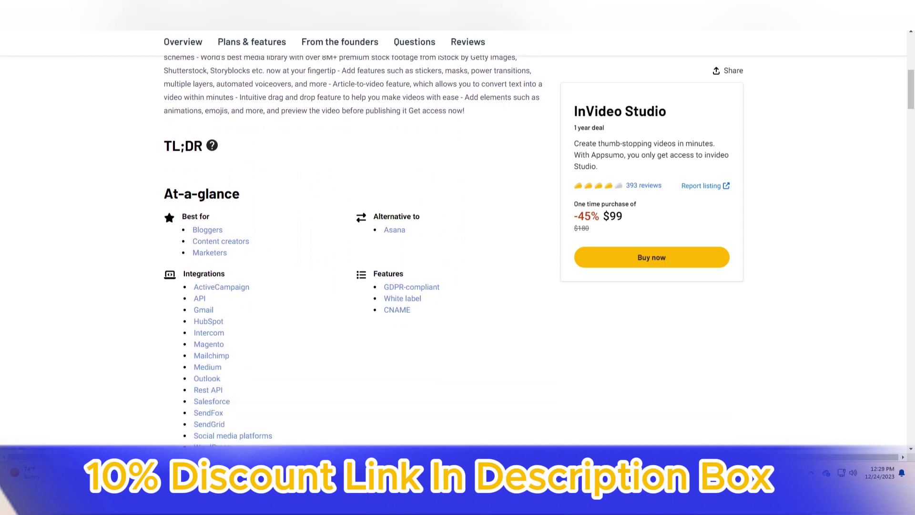
scroll(457, 286, "down", 1)
scroll(457, 286, "down", 1)
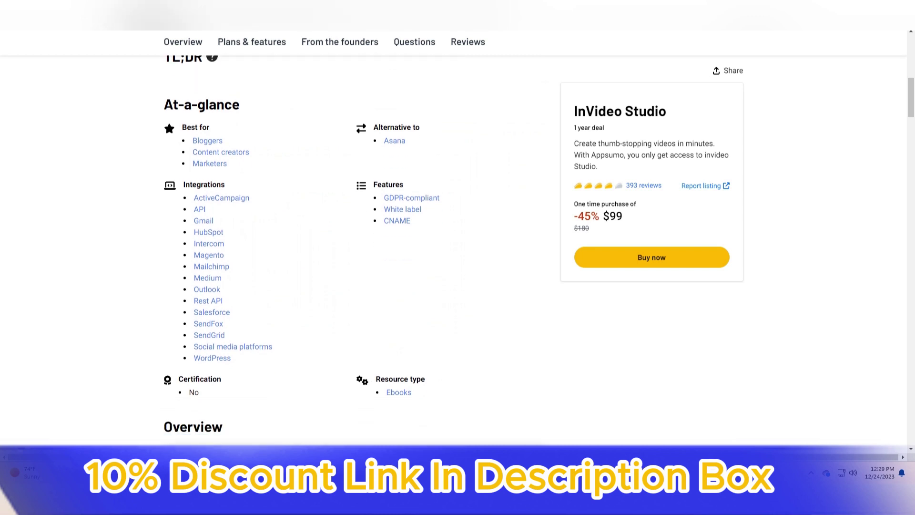
scroll(457, 287, "down", 1)
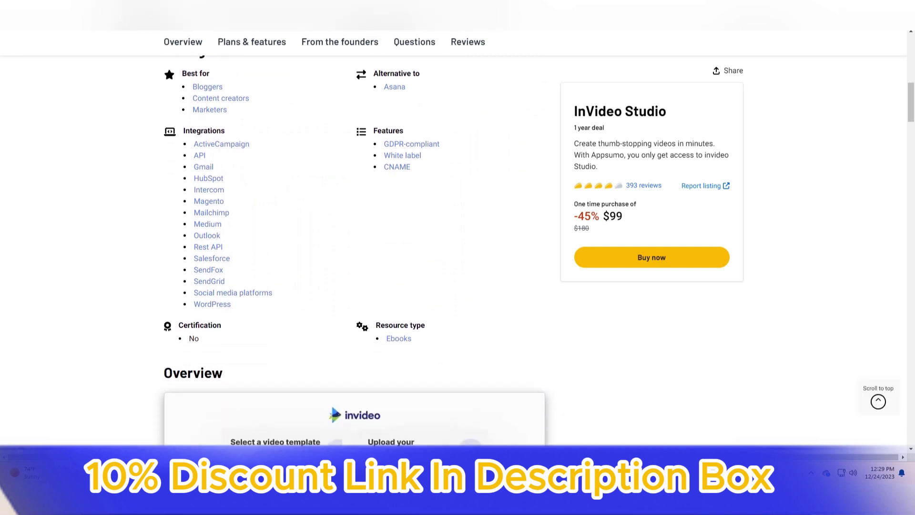
scroll(457, 286, "down", 1)
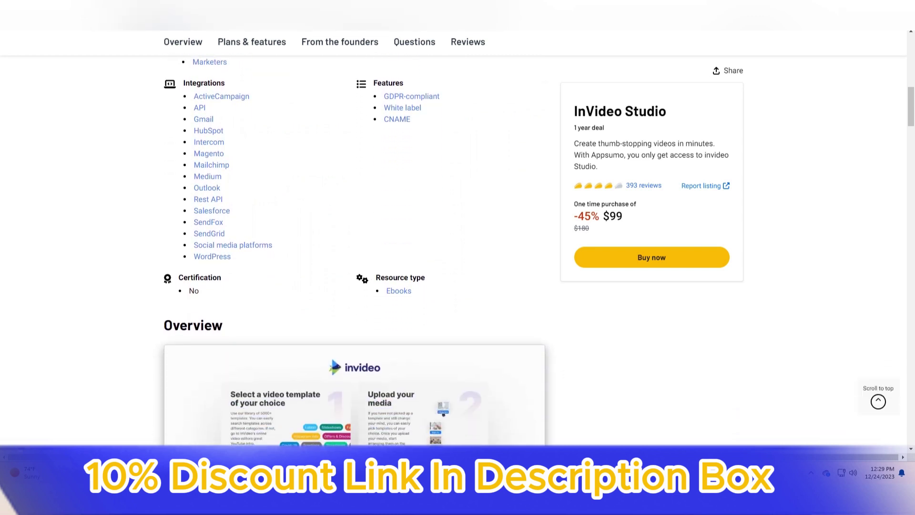
scroll(457, 286, "down", 1)
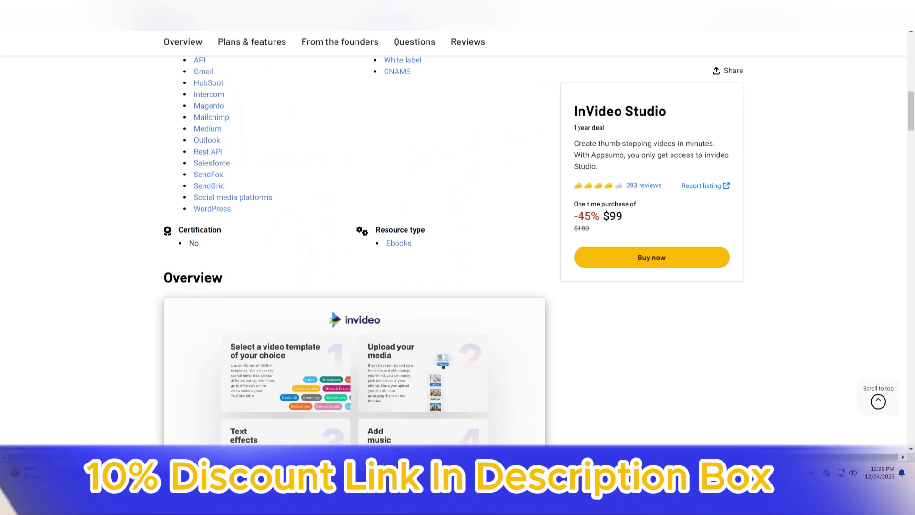
scroll(458, 286, "down", 1)
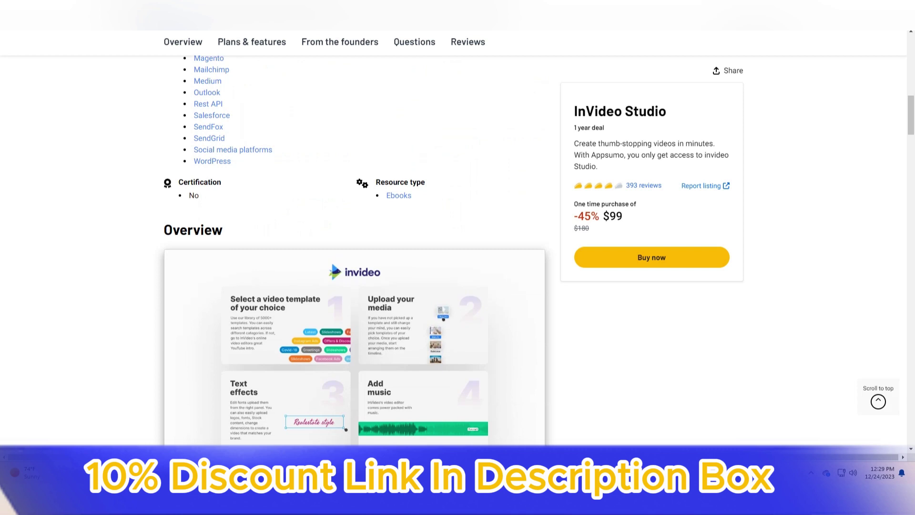
scroll(457, 286, "down", 1)
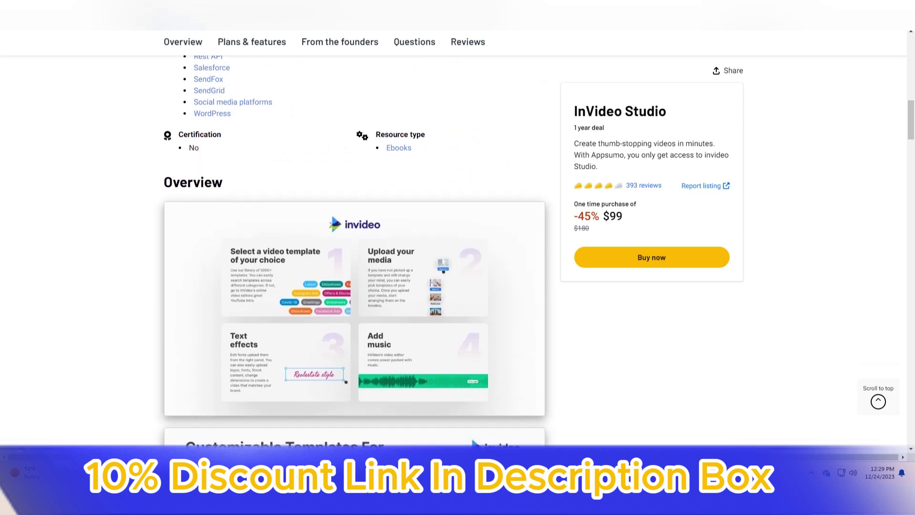
scroll(457, 286, "down", 1)
scroll(458, 286, "down", 1)
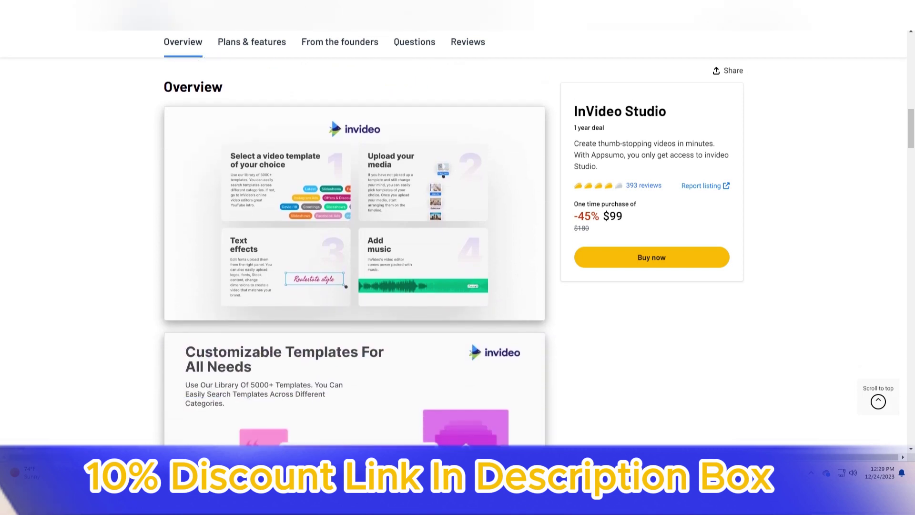
scroll(458, 286, "down", 1)
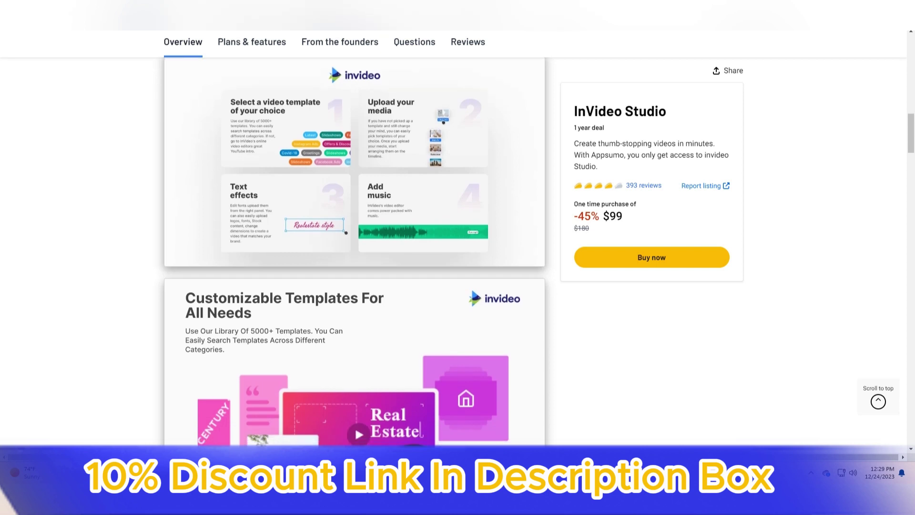
scroll(457, 287, "down", 1)
scroll(458, 286, "down", 1)
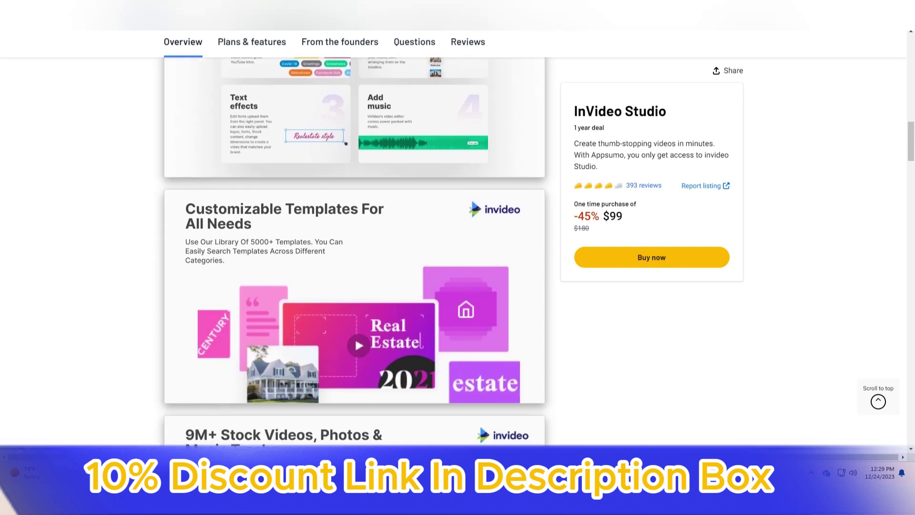
scroll(458, 286, "down", 1)
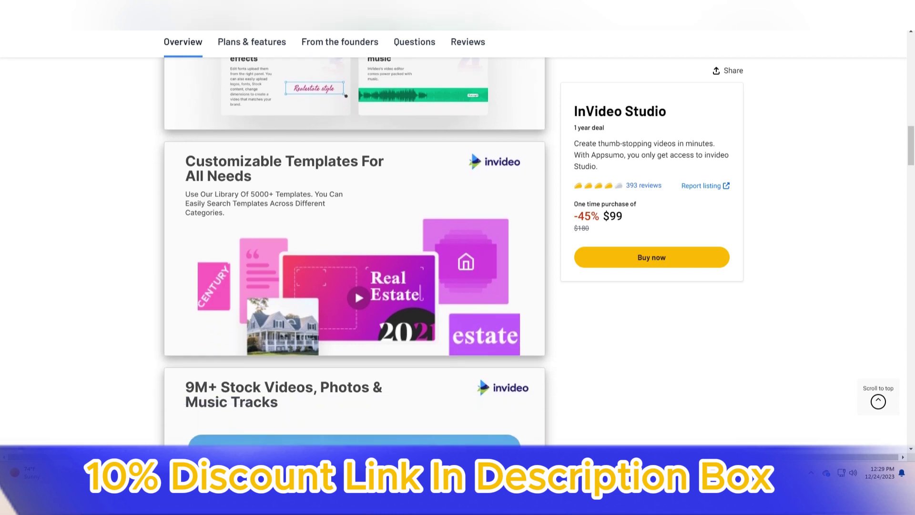
scroll(458, 286, "down", 1)
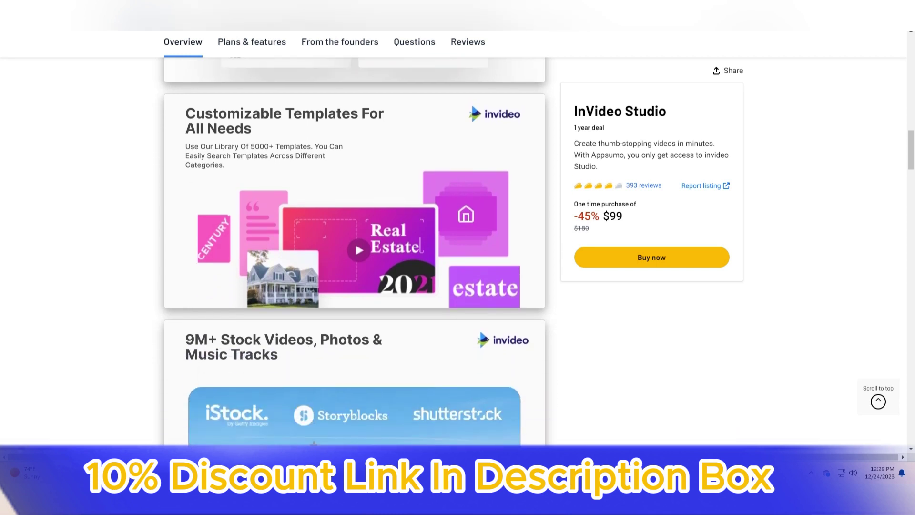
scroll(457, 287, "down", 1)
scroll(457, 286, "down", 1)
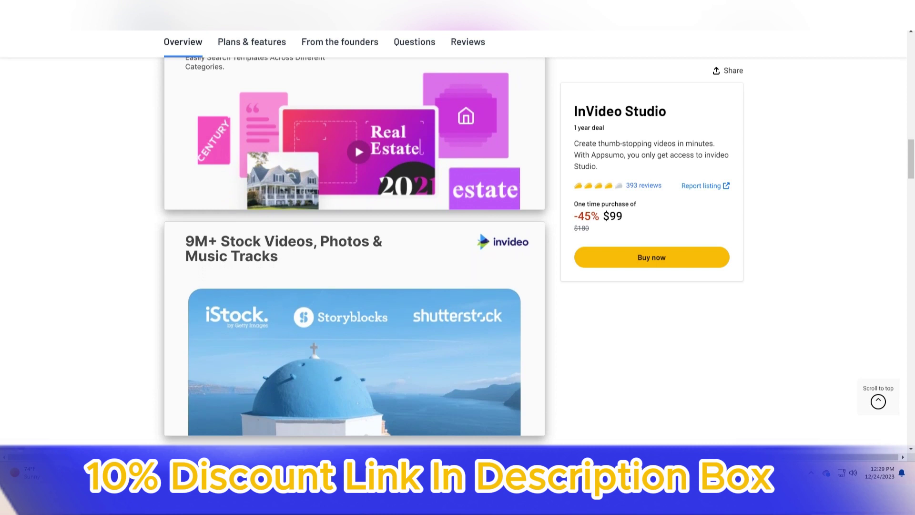
scroll(458, 286, "down", 1)
scroll(457, 287, "down", 1)
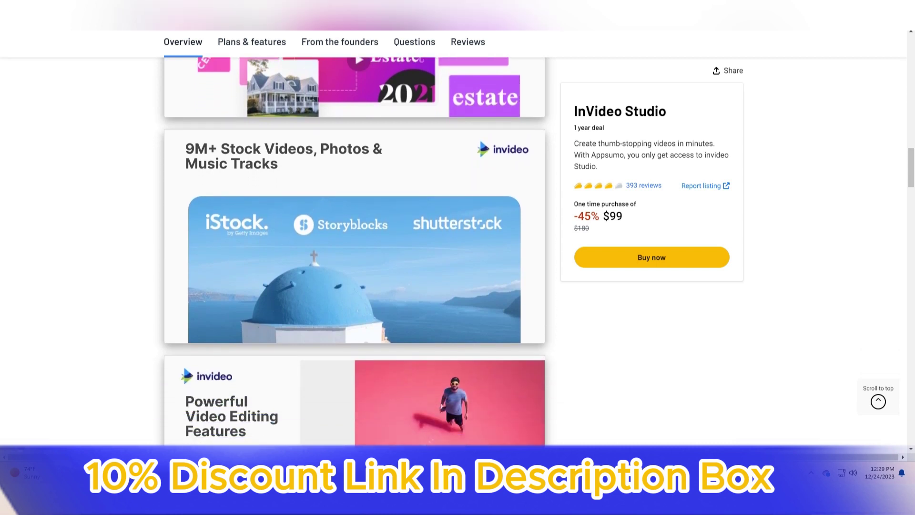
scroll(457, 286, "down", 1)
scroll(457, 286, "down", 1)
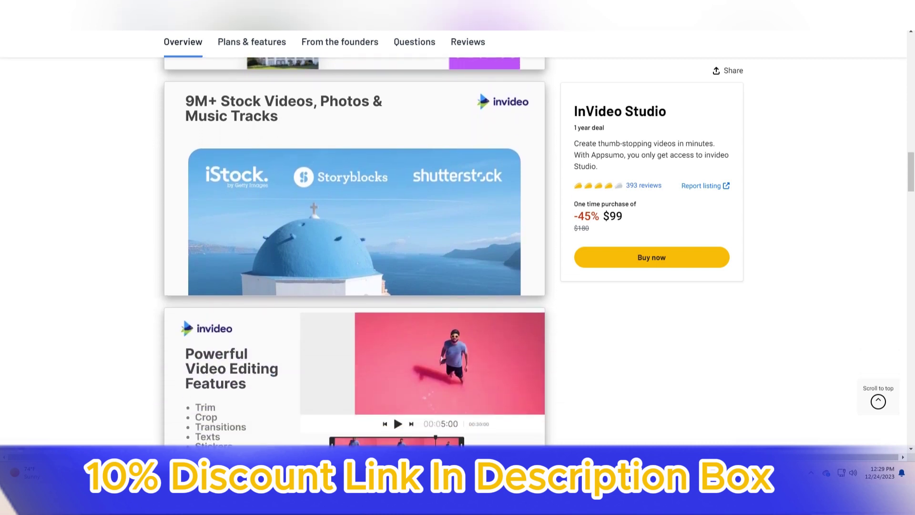
scroll(458, 287, "down", 1)
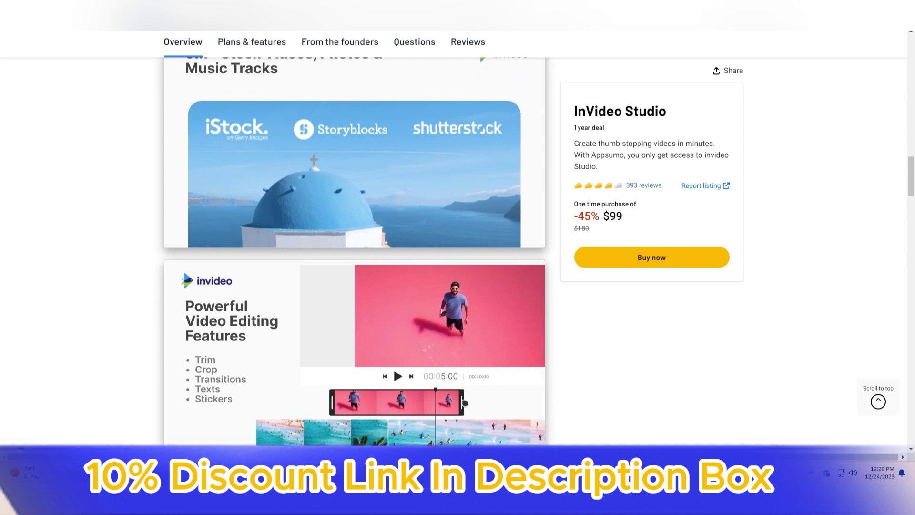
scroll(458, 286, "down", 1)
scroll(457, 286, "down", 1)
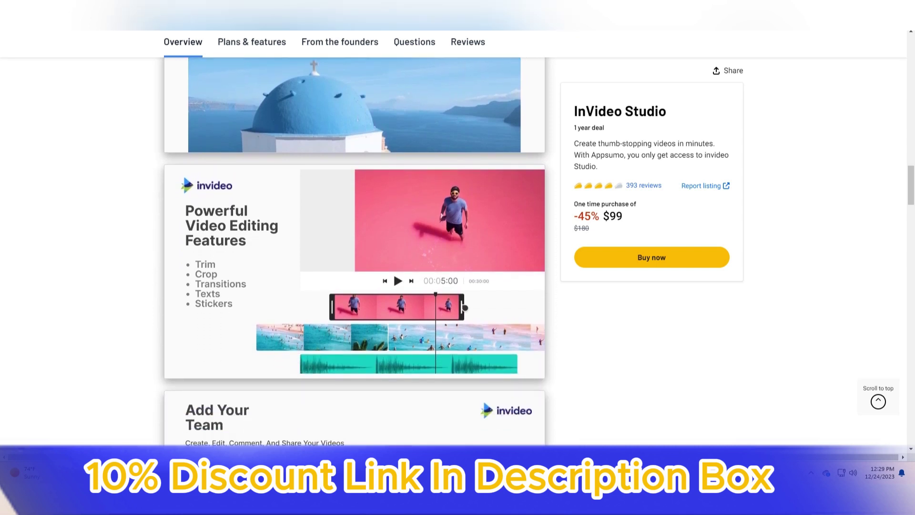
scroll(458, 286, "down", 1)
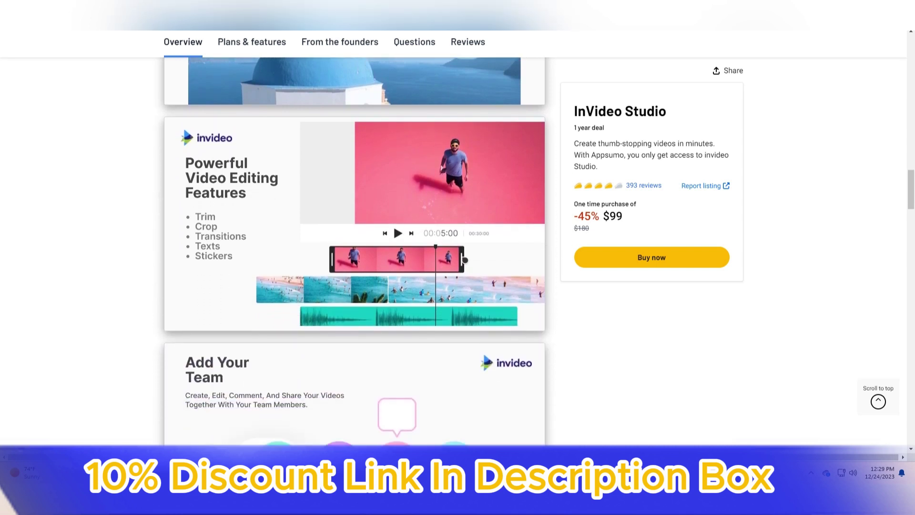
scroll(458, 286, "down", 1)
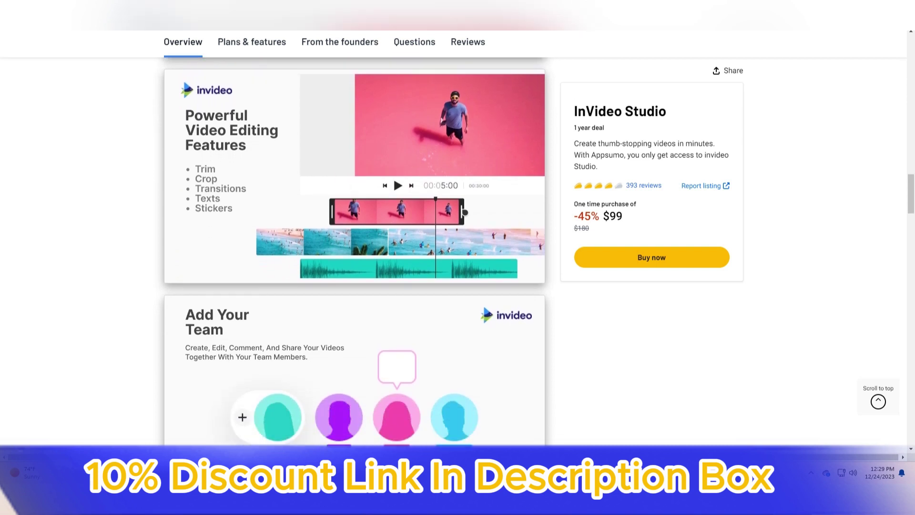
scroll(457, 286, "down", 1)
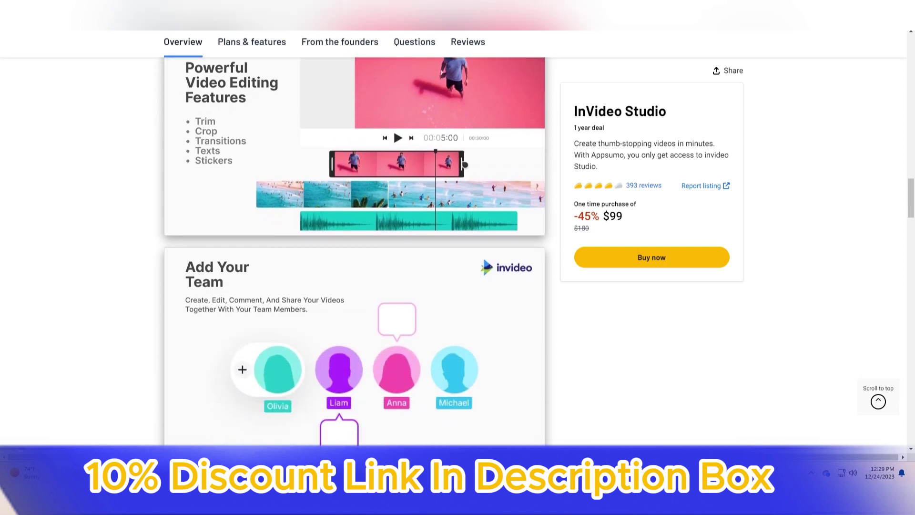
scroll(458, 286, "down", 1)
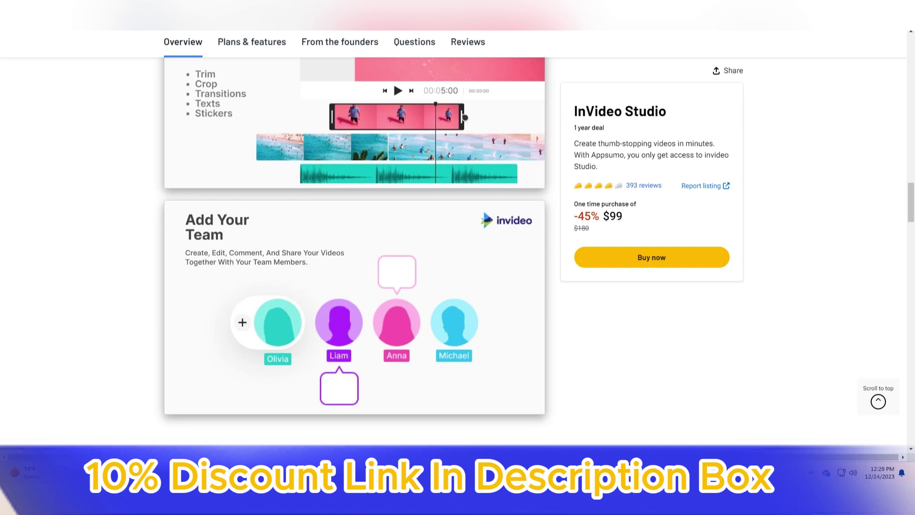
scroll(458, 286, "down", 1)
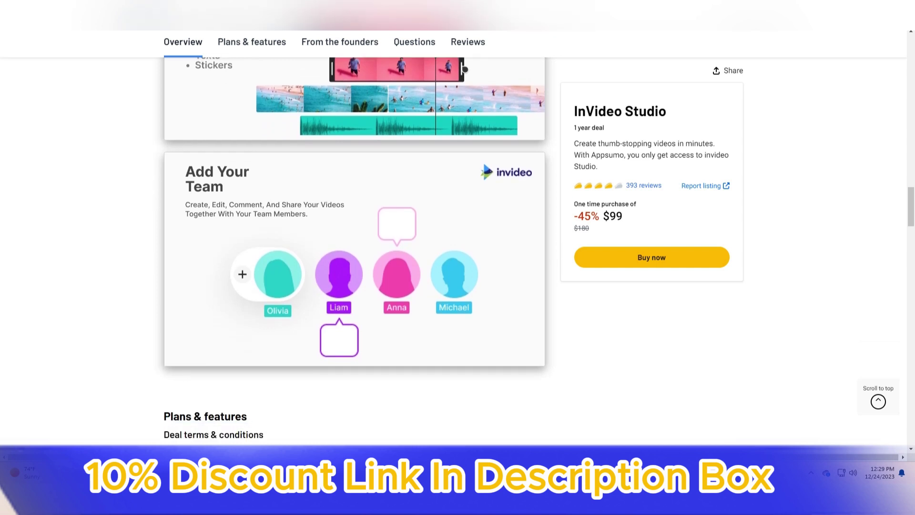
scroll(457, 287, "down", 1)
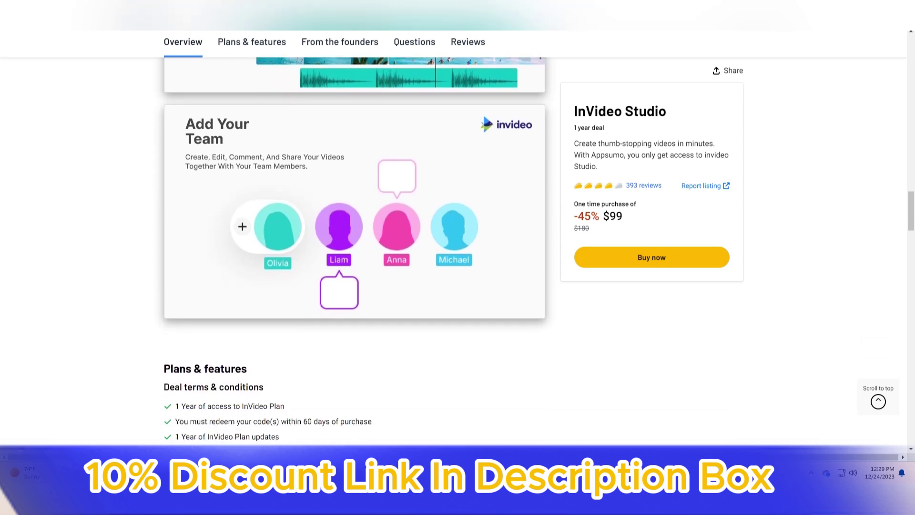
scroll(458, 286, "down", 1)
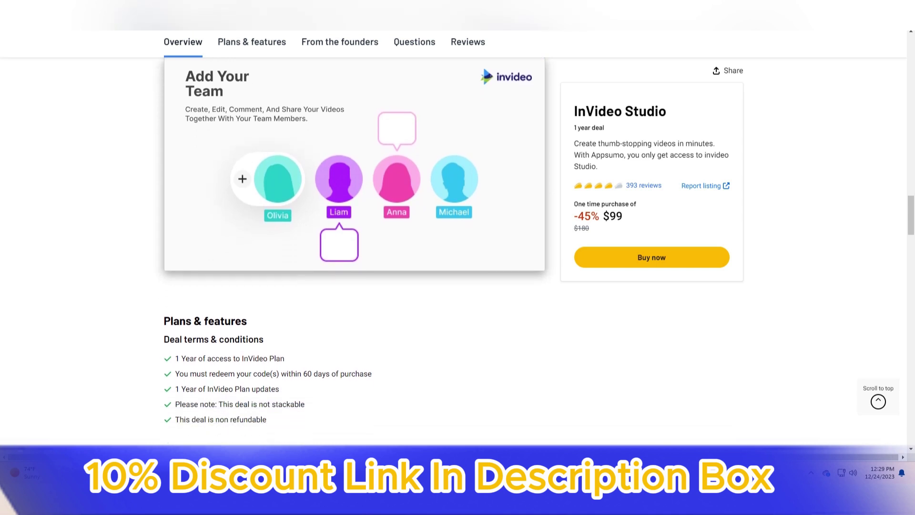
scroll(458, 286, "down", 1)
scroll(457, 286, "down", 1)
scroll(458, 286, "down", 1)
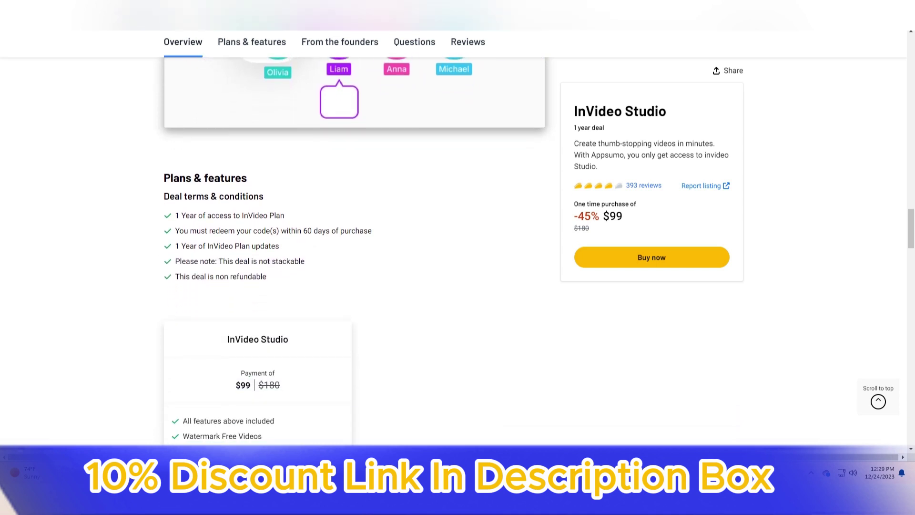
scroll(457, 287, "down", 1)
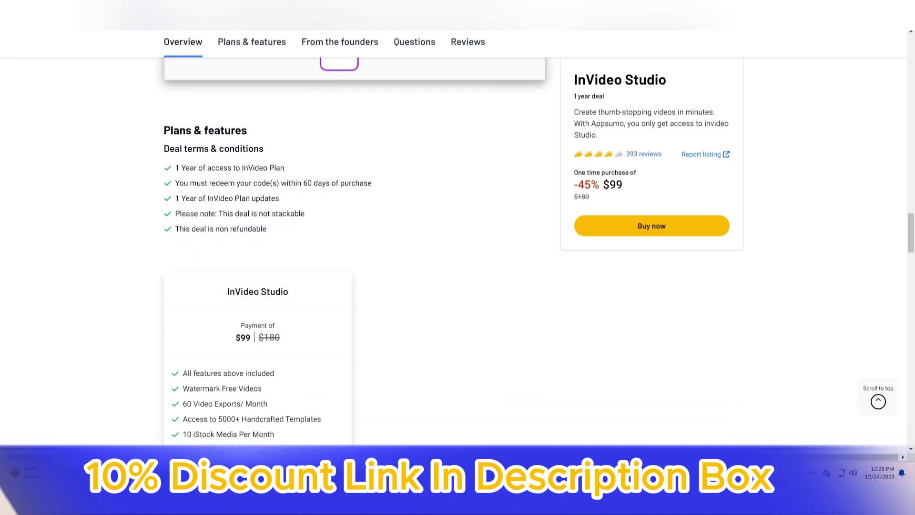
scroll(458, 286, "down", 1)
scroll(458, 286, "down", 1)
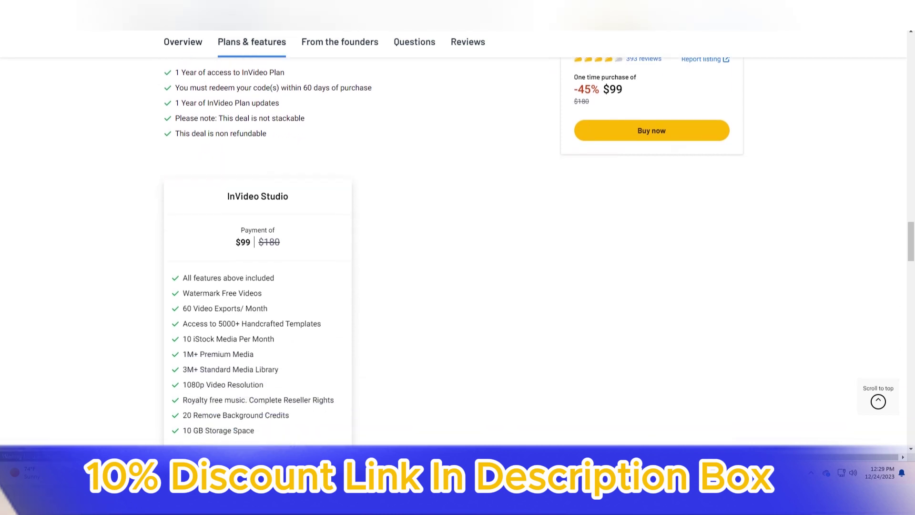
scroll(457, 286, "down", 1)
scroll(457, 286, "down", 1)
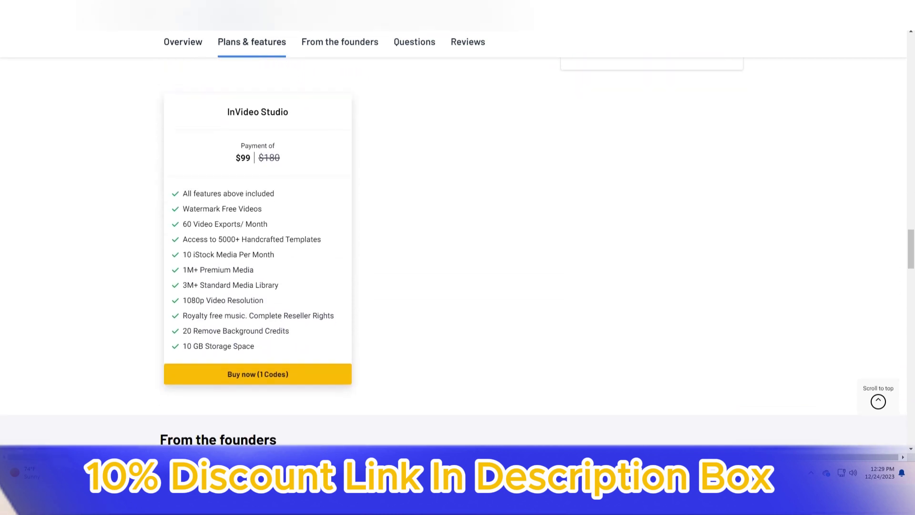
scroll(458, 286, "down", 1)
scroll(457, 286, "down", 1)
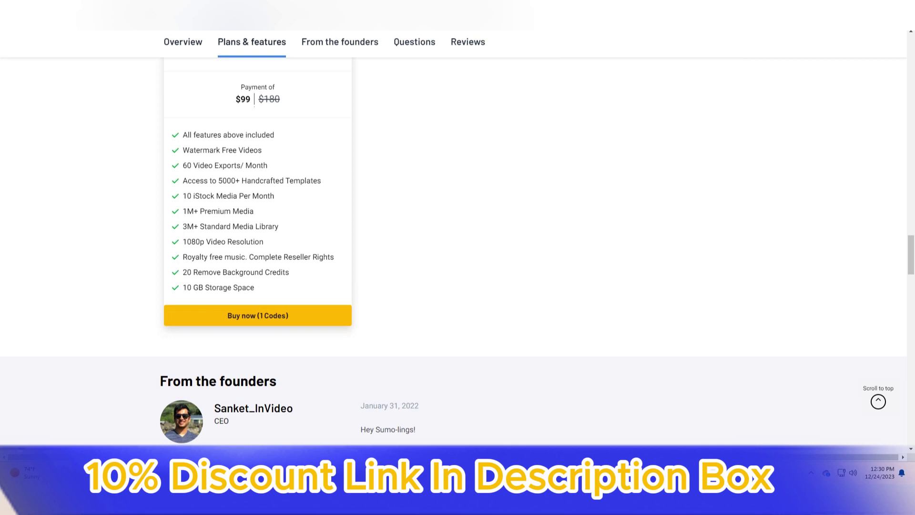
scroll(458, 287, "down", 1)
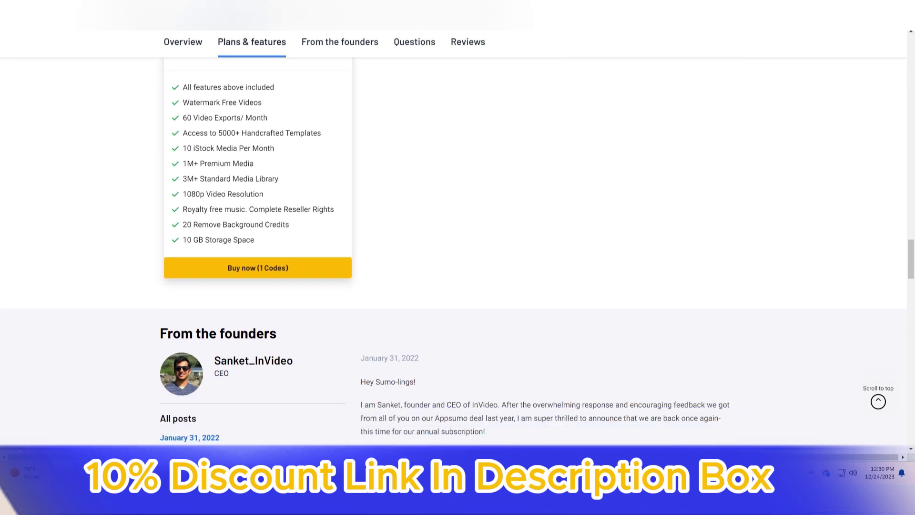
scroll(458, 286, "down", 1)
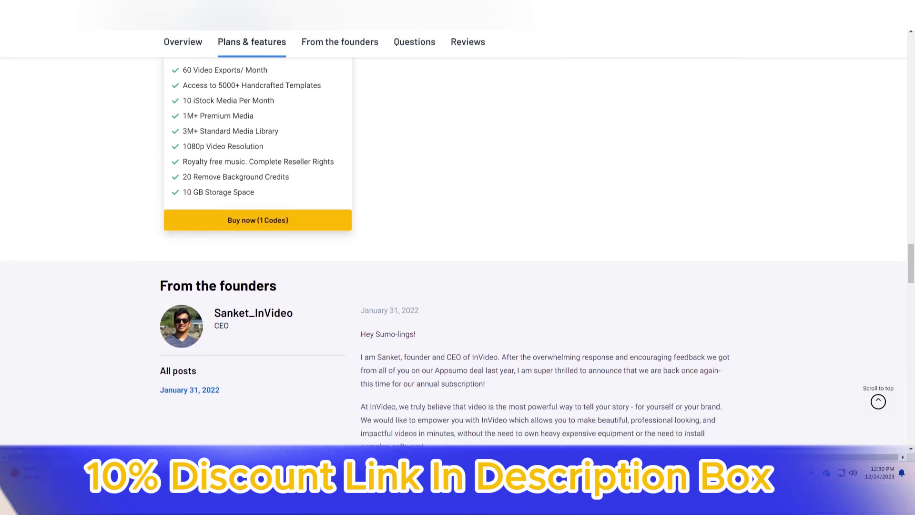
scroll(458, 287, "down", 1)
scroll(458, 286, "down", 1)
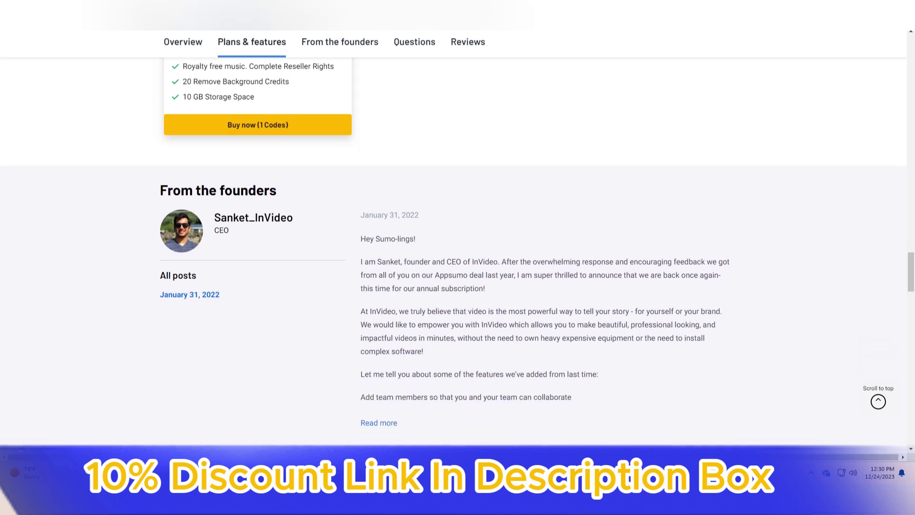
scroll(457, 285, "down", 1)
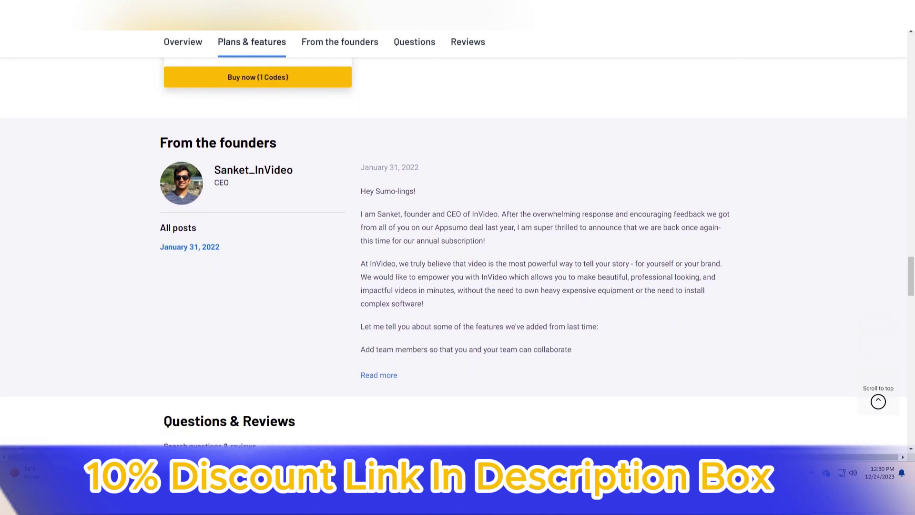
scroll(458, 286, "down", 1)
scroll(457, 286, "down", 1)
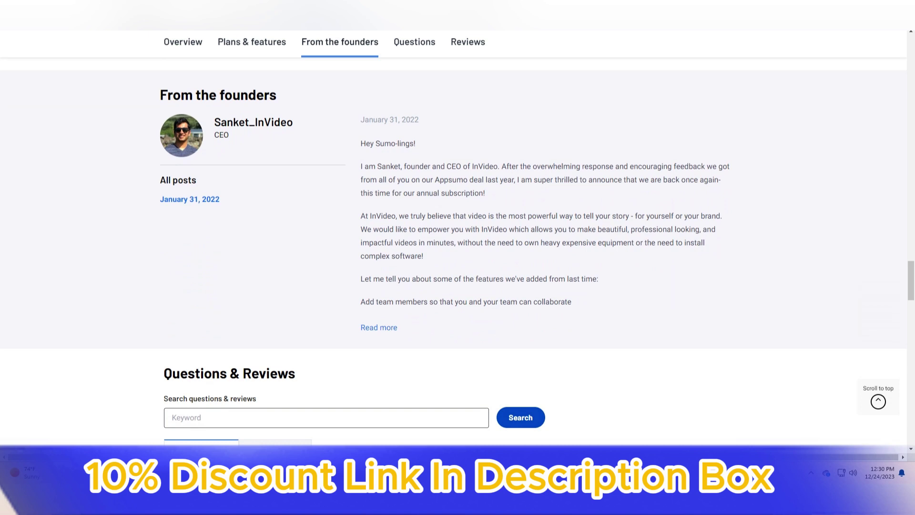
scroll(458, 286, "down", 1)
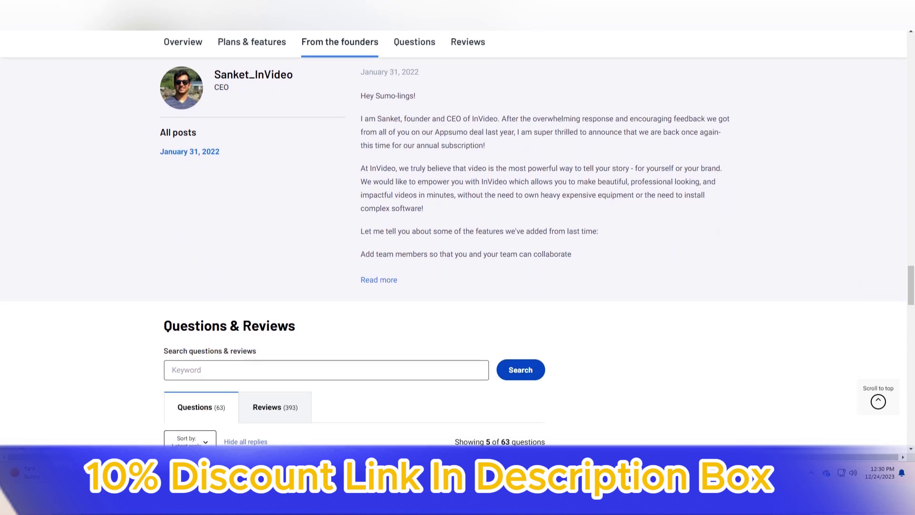
scroll(457, 286, "down", 1)
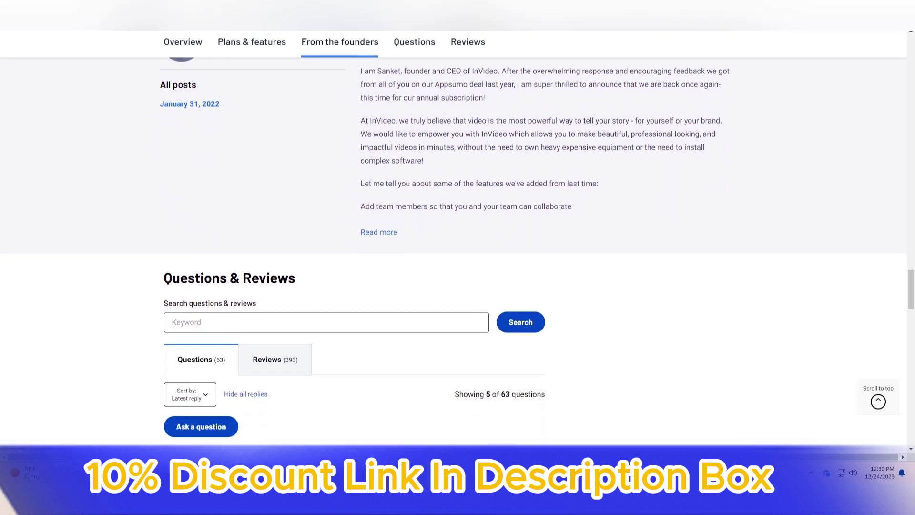
scroll(457, 286, "down", 1)
scroll(458, 286, "down", 2)
scroll(457, 286, "down", 2)
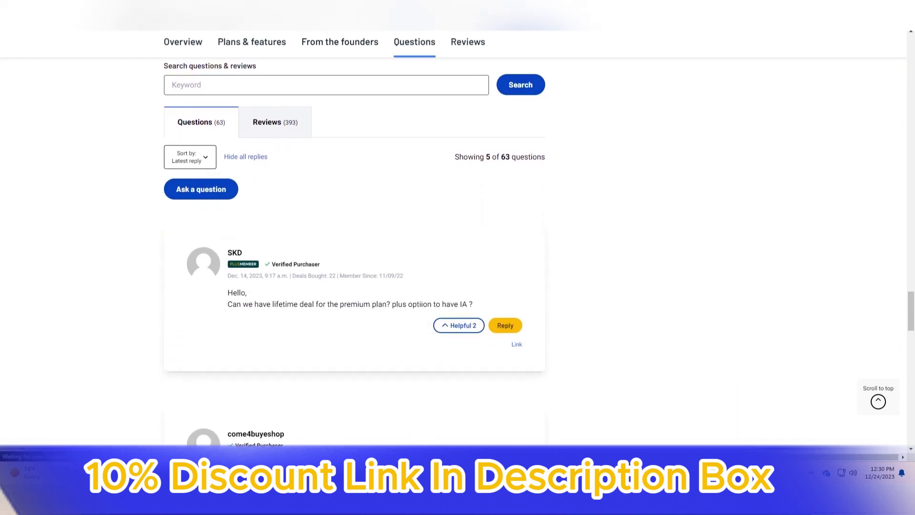
scroll(458, 286, "down", 1)
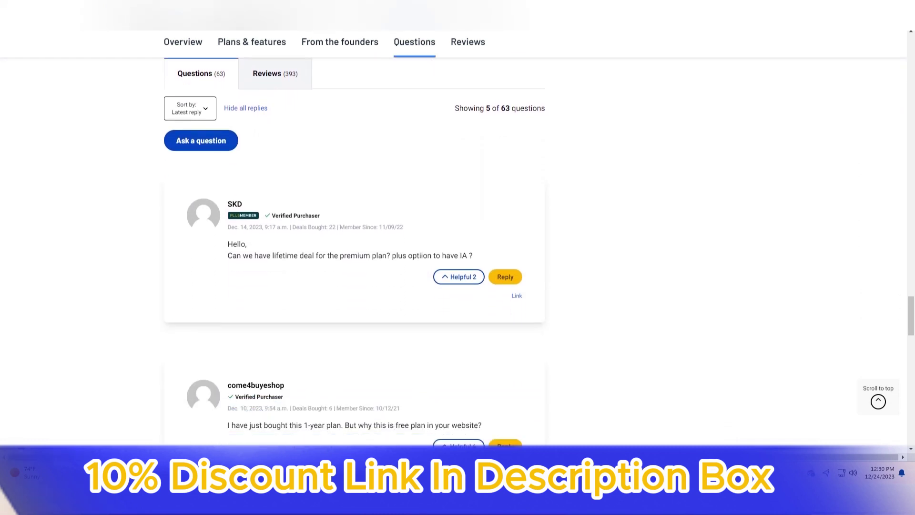
scroll(457, 286, "down", 1)
scroll(457, 286, "down", 1)
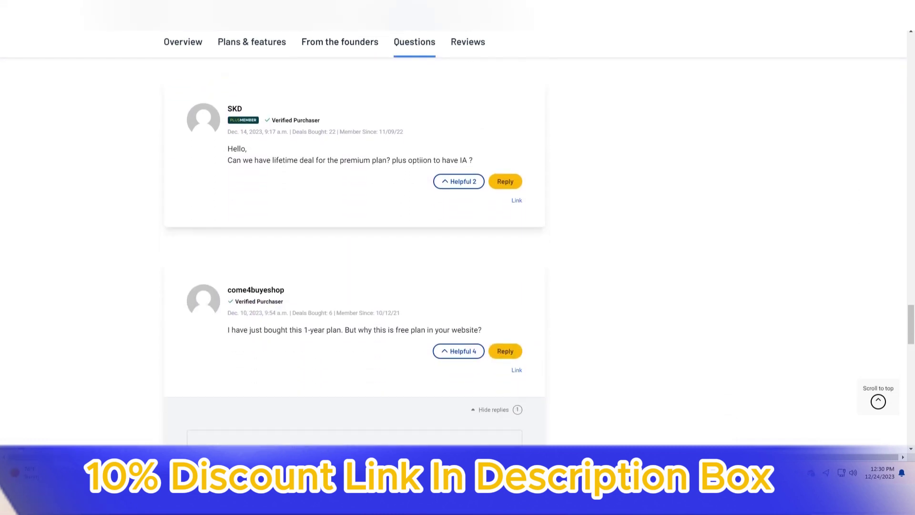
scroll(458, 286, "down", 1)
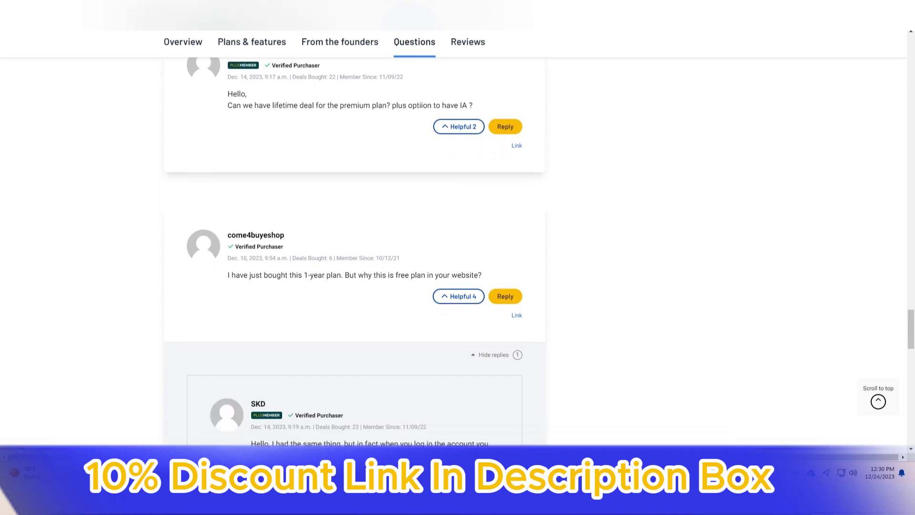
scroll(457, 286, "down", 1)
scroll(458, 286, "down", 1)
scroll(457, 286, "down", 1)
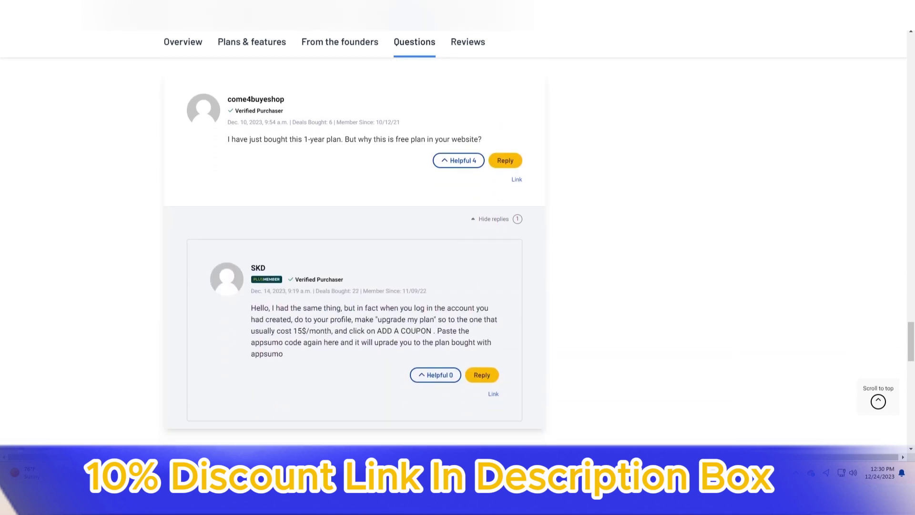
scroll(458, 286, "down", 1)
scroll(458, 286, "down", 1)
scroll(457, 286, "down", 1)
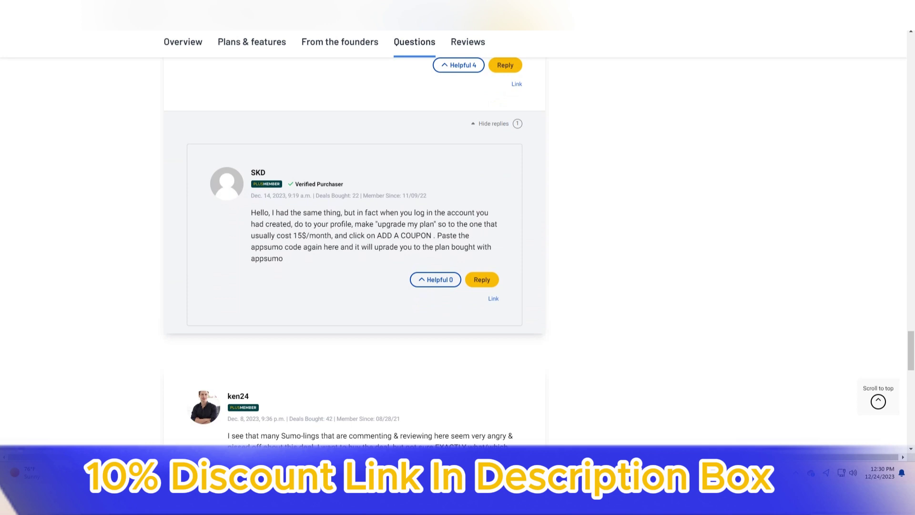
scroll(458, 286, "down", 2)
scroll(458, 286, "down", 2)
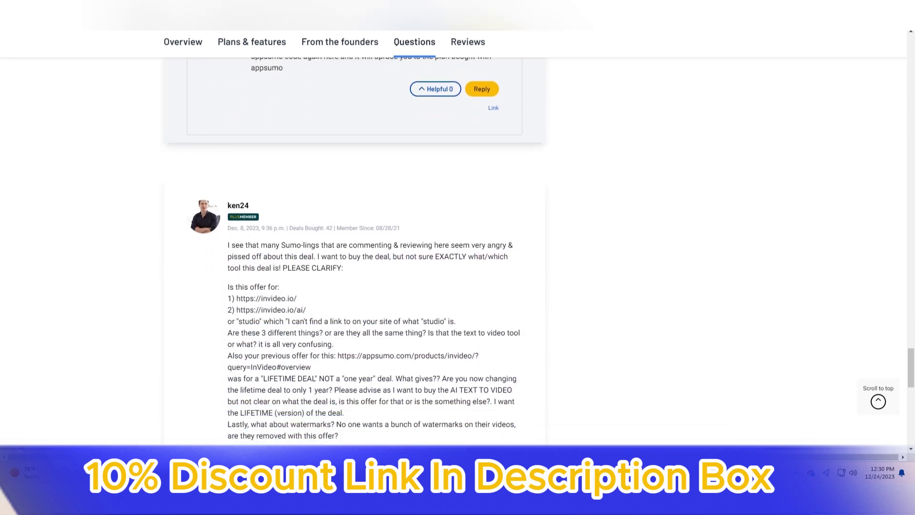
scroll(458, 287, "down", 3)
scroll(458, 286, "down", 2)
scroll(457, 286, "down", 1)
scroll(458, 285, "down", 1)
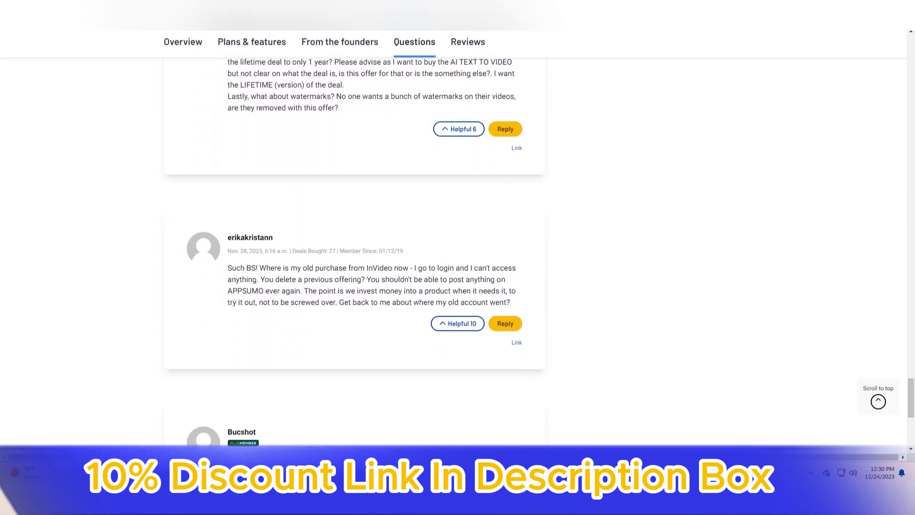
scroll(458, 286, "down", 2)
scroll(457, 286, "down", 2)
scroll(458, 285, "down", 1)
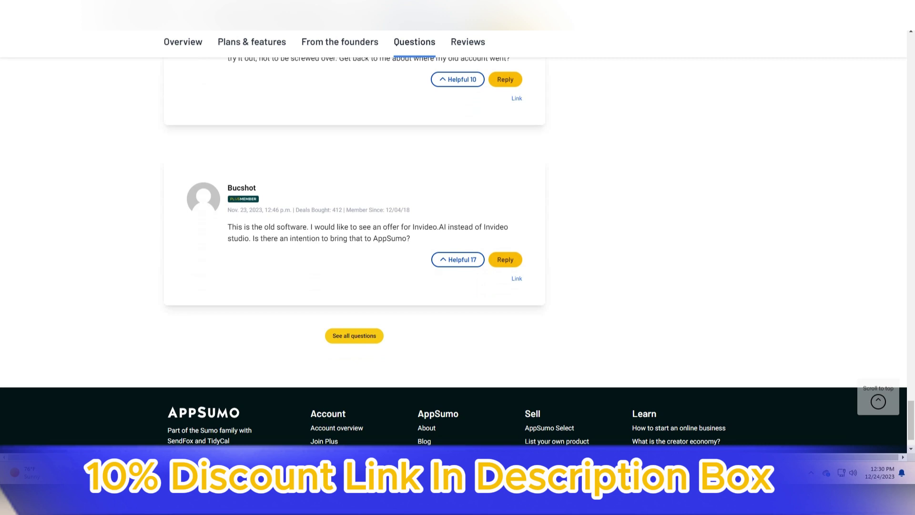
scroll(457, 286, "down", 2)
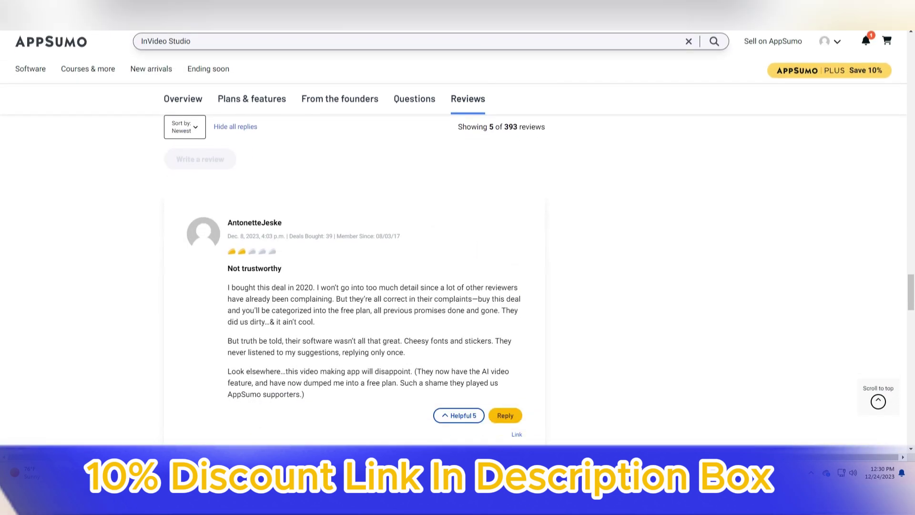
scroll(457, 286, "down", 2)
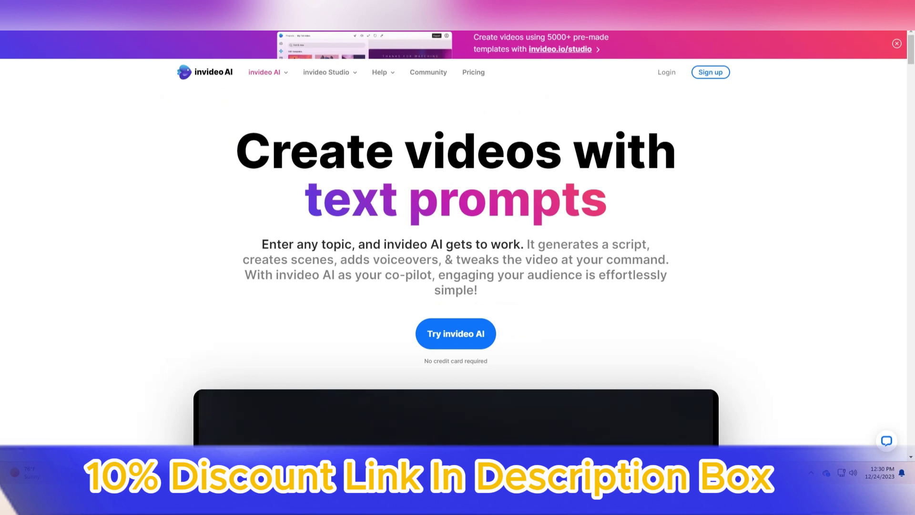
scroll(455, 258, "down", 1)
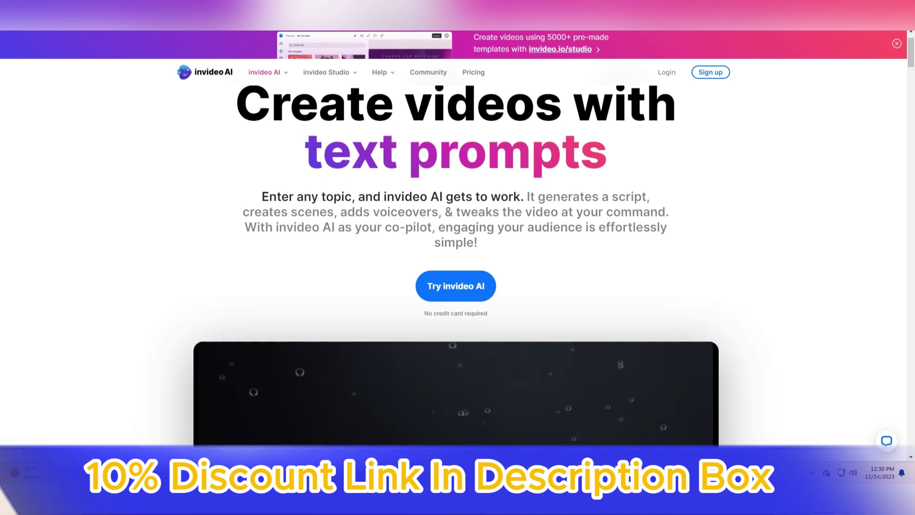
scroll(455, 257, "down", 2)
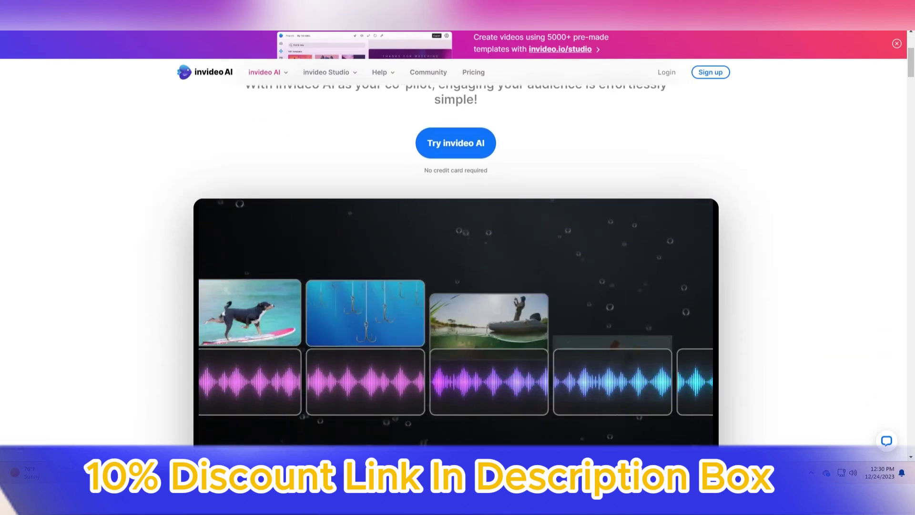
scroll(456, 258, "down", 1)
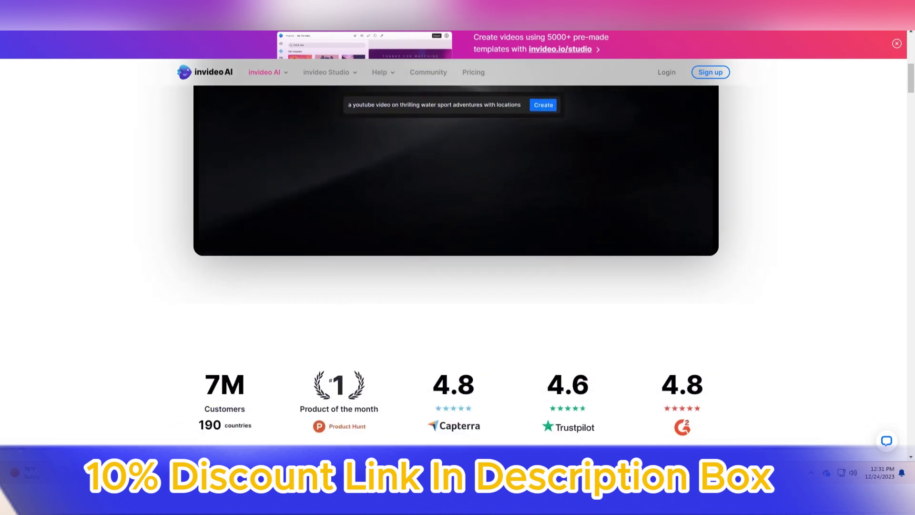
scroll(472, 214, "down", 1)
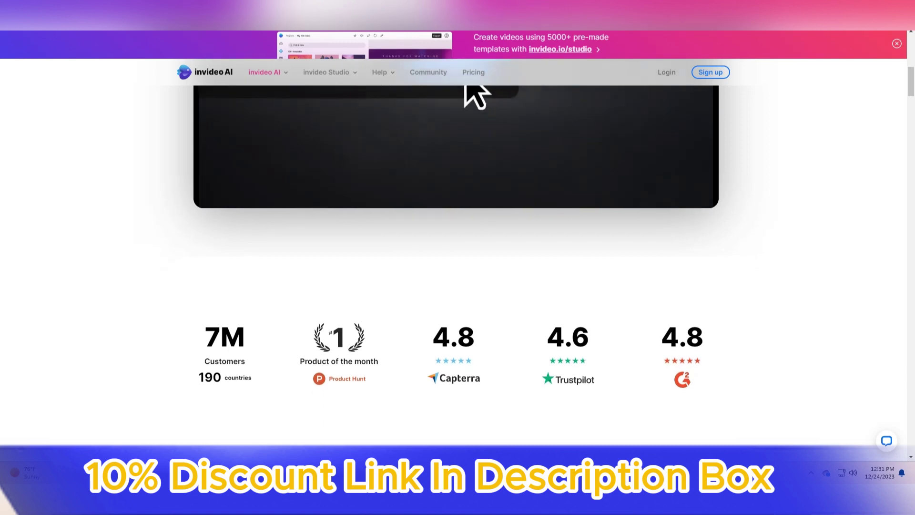
scroll(474, 94, "down", 1)
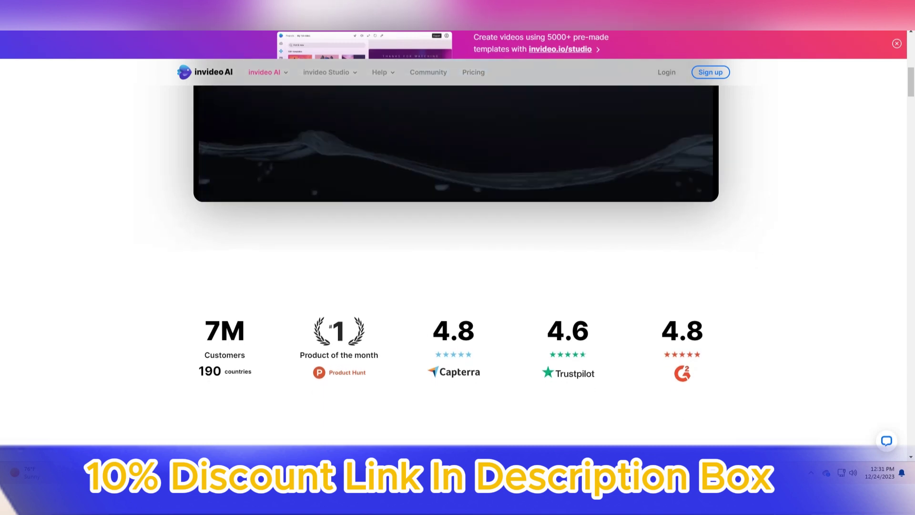
scroll(458, 257, "down", 2)
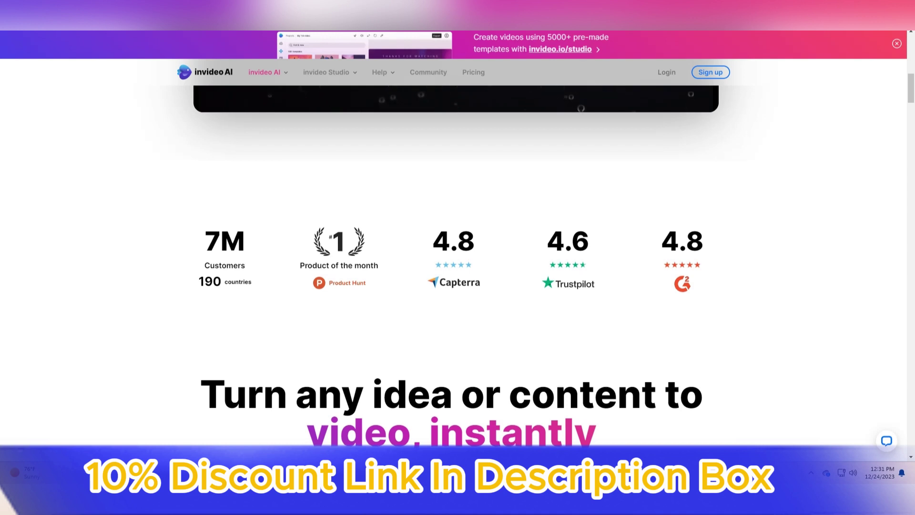
scroll(457, 258, "down", 2)
scroll(457, 258, "down", 2)
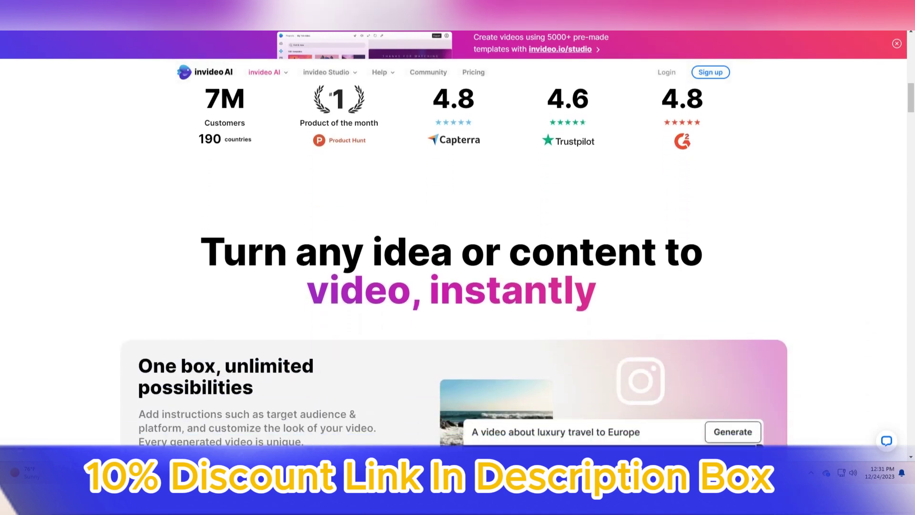
scroll(457, 257, "down", 2)
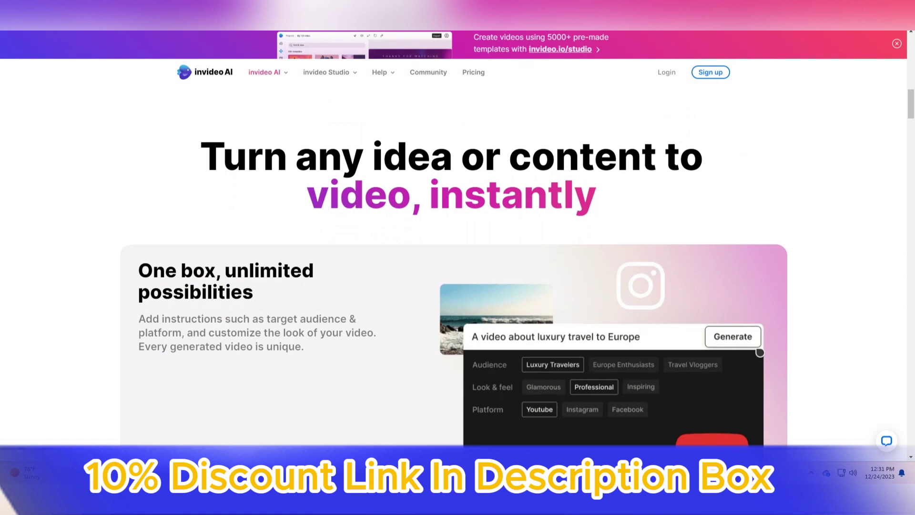
scroll(457, 257, "down", 1)
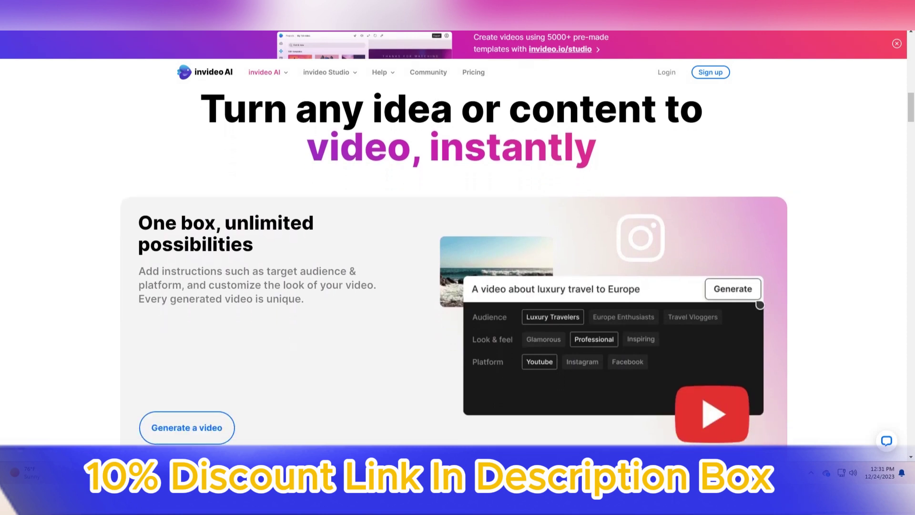
scroll(457, 257, "down", 1)
scroll(458, 258, "down", 1)
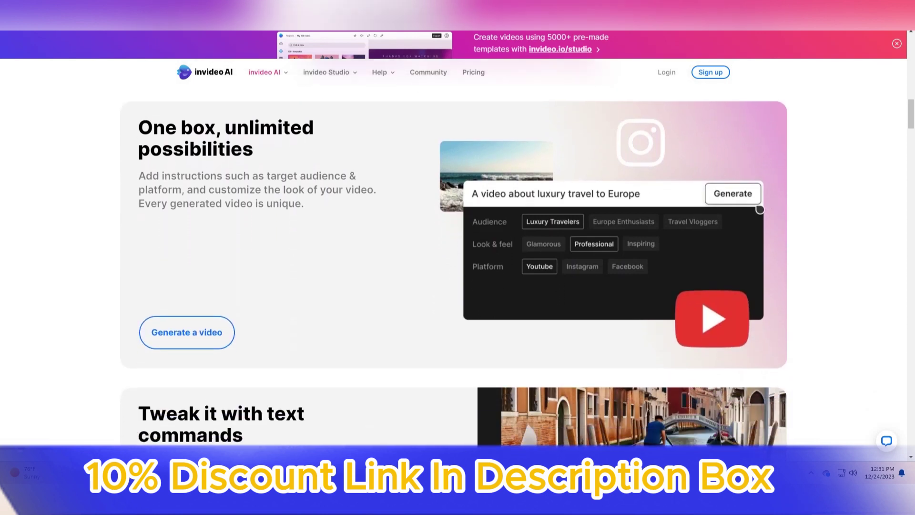
scroll(458, 258, "down", 1)
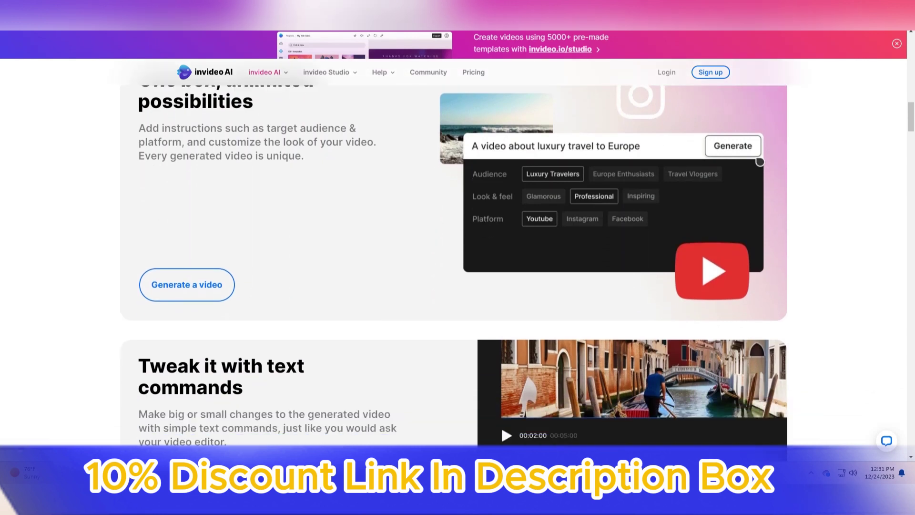
scroll(458, 257, "down", 1)
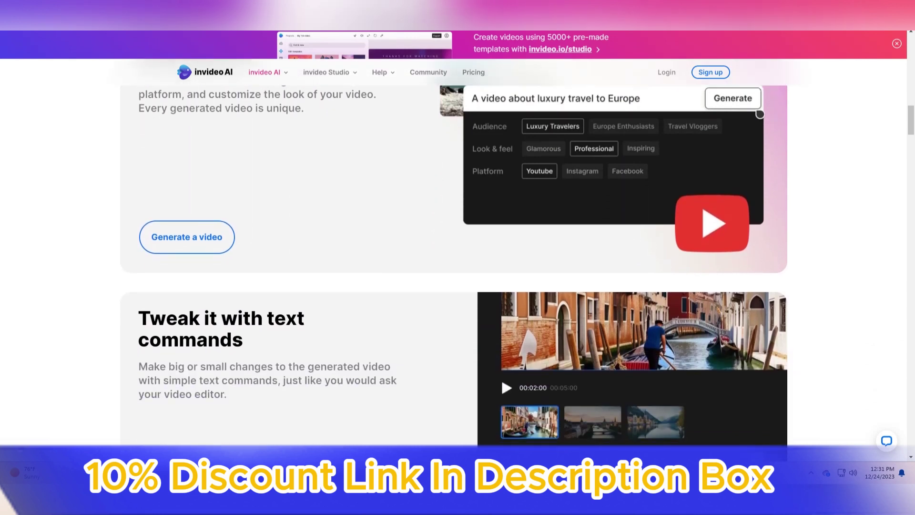
scroll(458, 257, "down", 1)
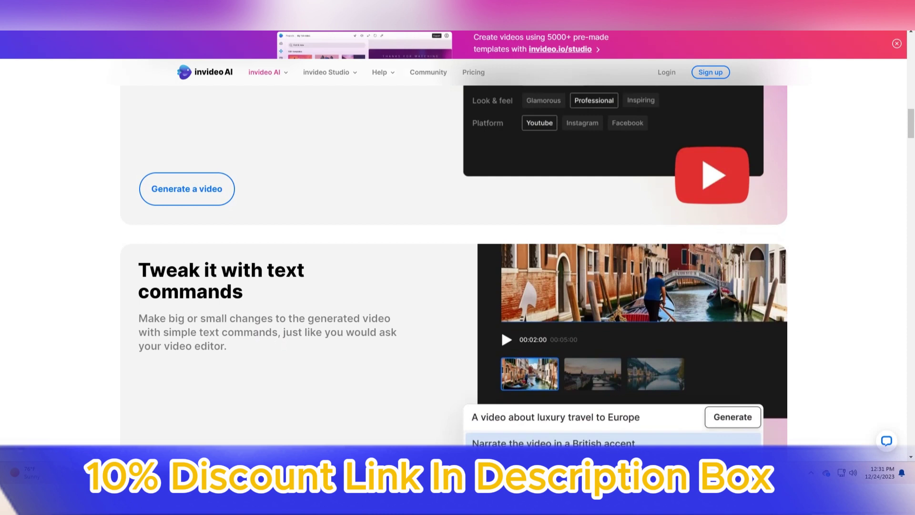
scroll(458, 257, "down", 1)
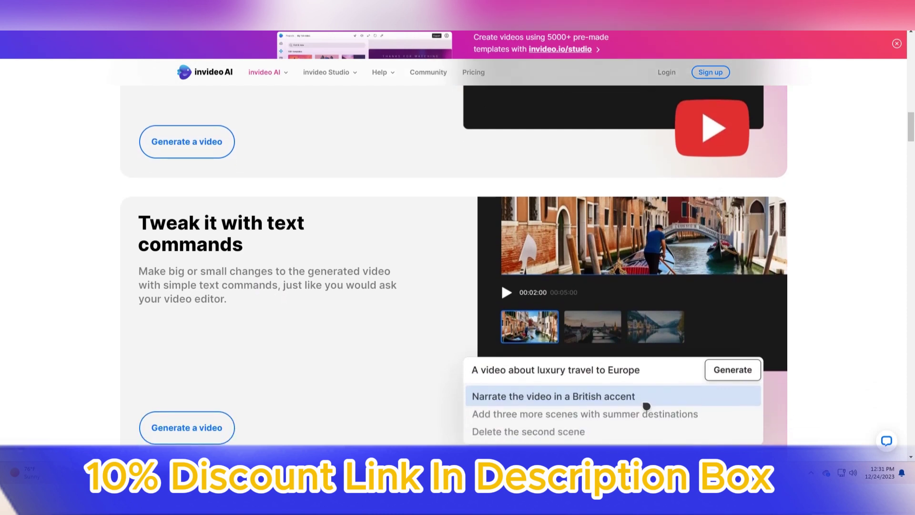
scroll(458, 257, "down", 1)
scroll(646, 358, "down", 1)
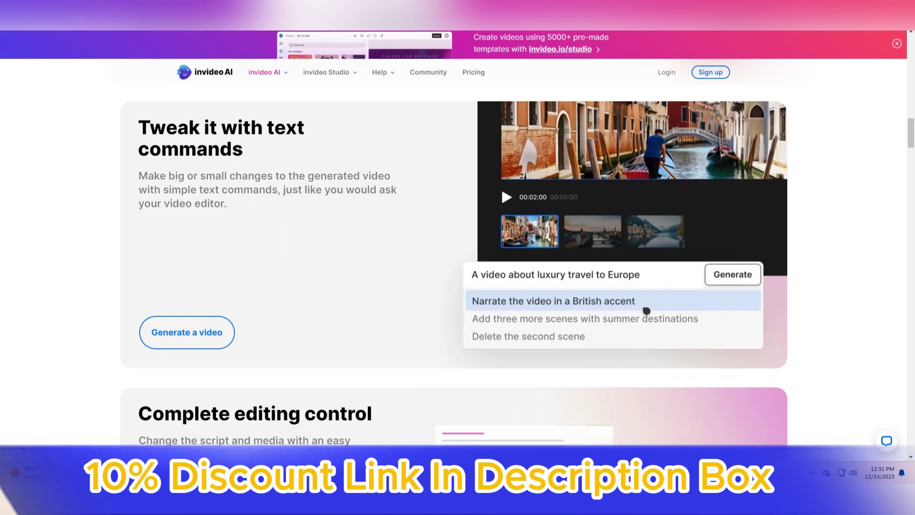
scroll(646, 310, "down", 1)
scroll(647, 310, "down", 1)
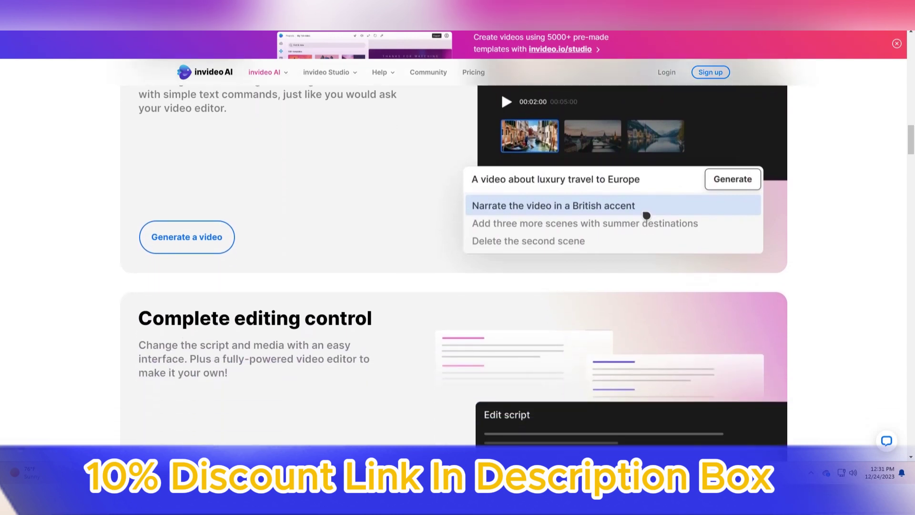
scroll(646, 215, "down", 1)
scroll(646, 215, "down", 1)
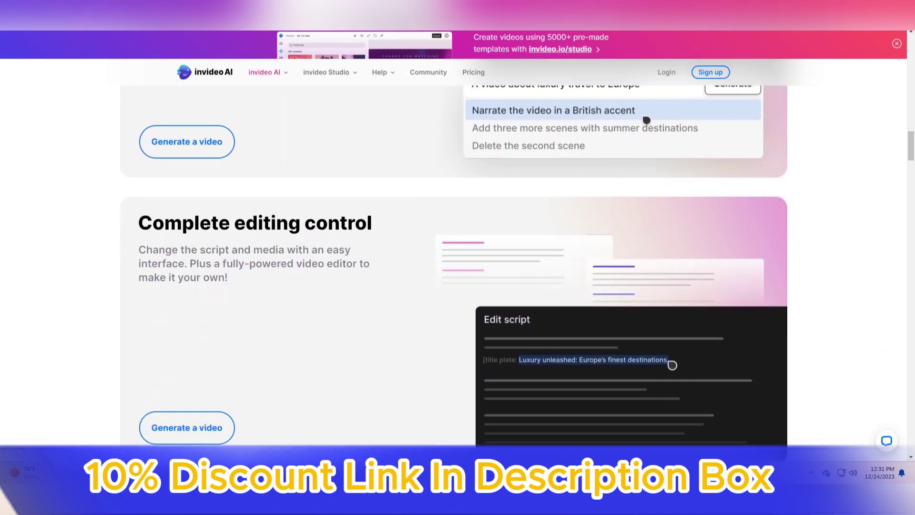
scroll(646, 119, "down", 1)
scroll(646, 120, "down", 1)
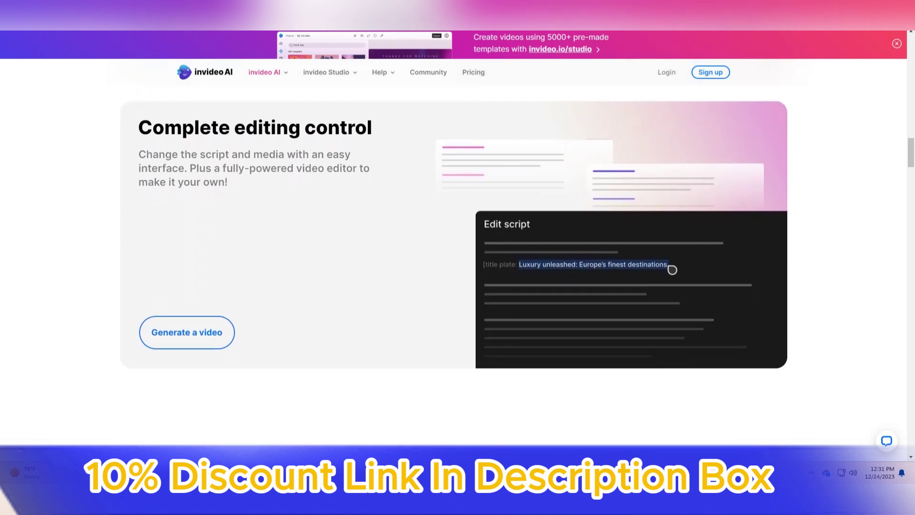
scroll(672, 269, "down", 1)
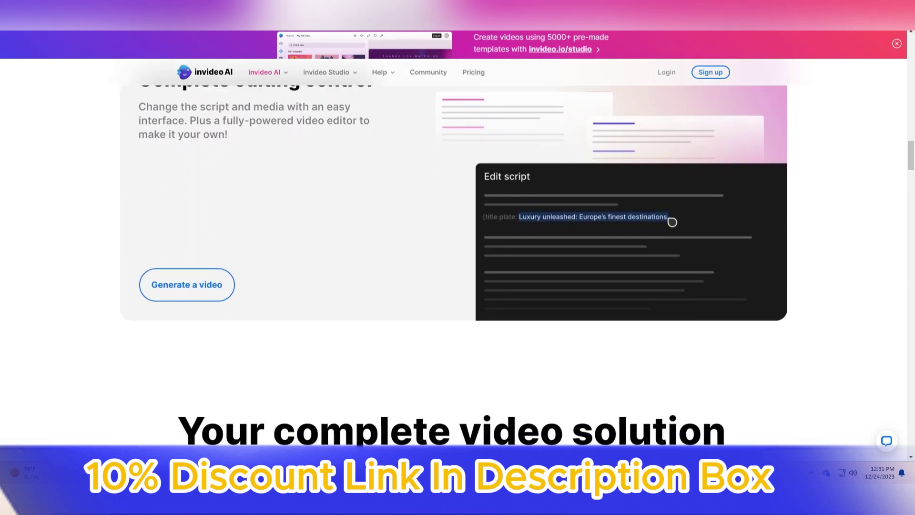
scroll(672, 269, "down", 1)
scroll(671, 174, "down", 1)
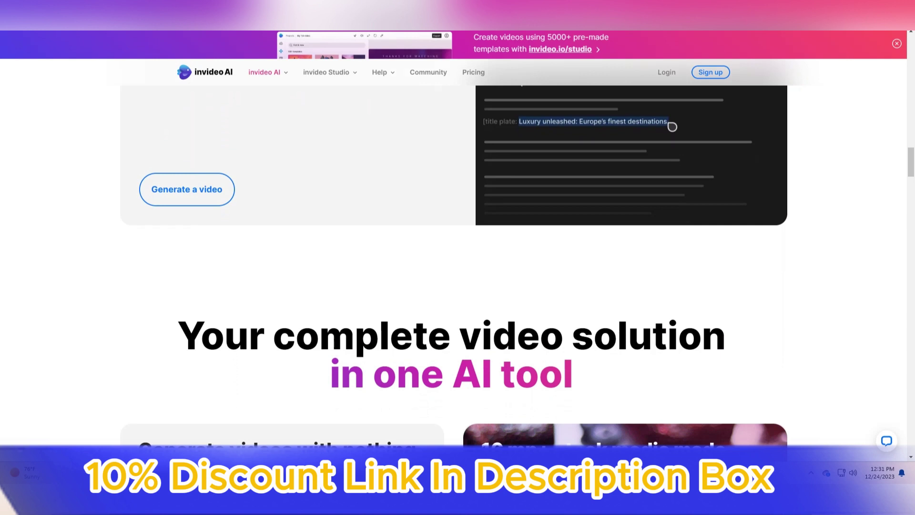
scroll(672, 174, "down", 1)
scroll(672, 86, "down", 1)
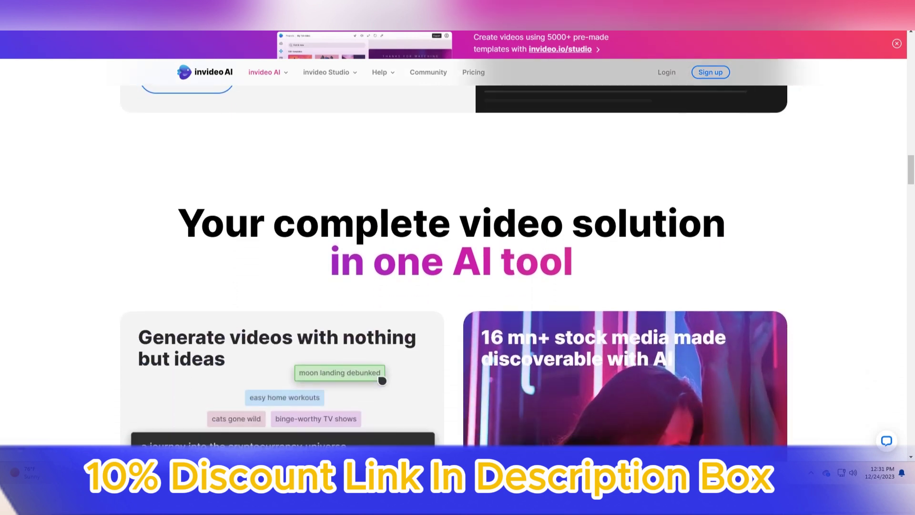
scroll(672, 86, "down", 1)
scroll(671, 86, "down", 1)
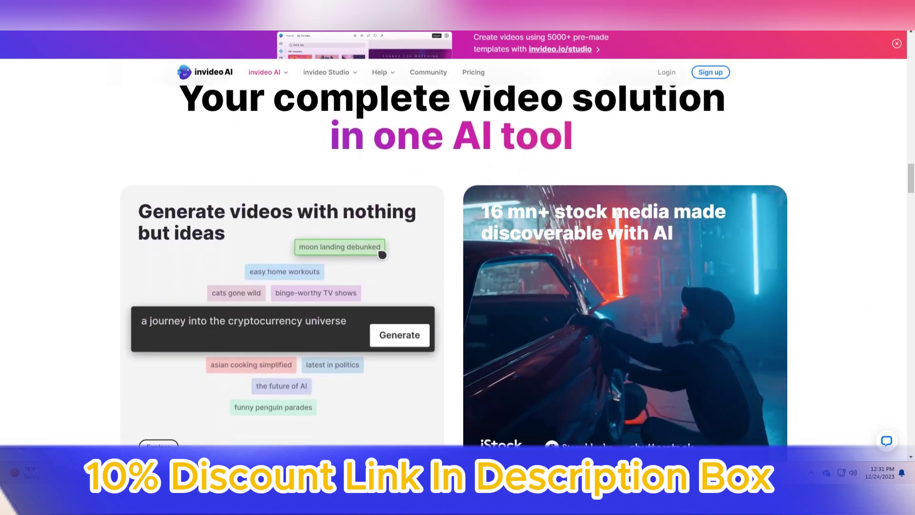
scroll(672, 86, "down", 1)
scroll(672, 214, "down", 1)
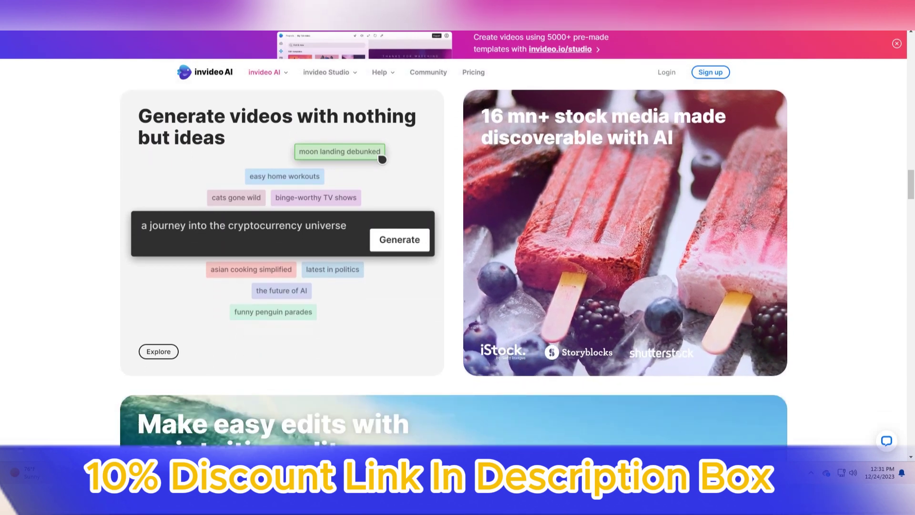
scroll(671, 214, "down", 1)
scroll(673, 215, "down", 1)
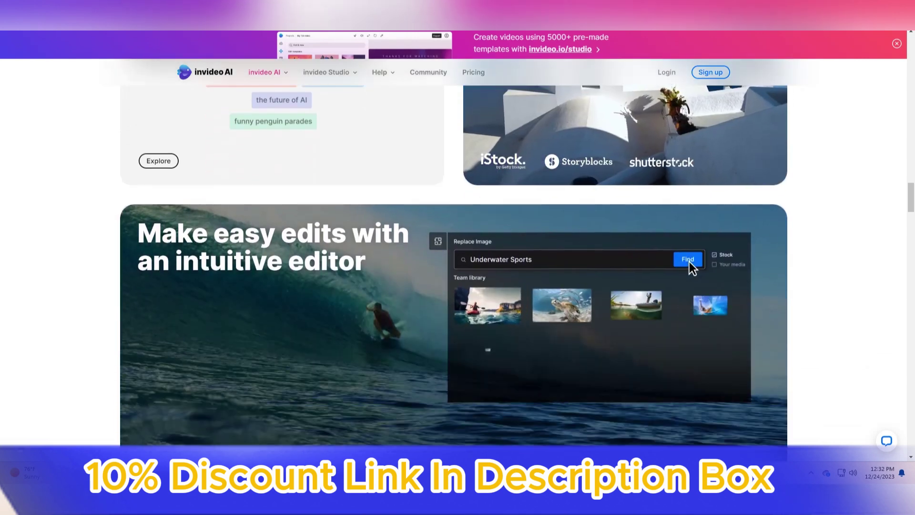
scroll(458, 286, "down", 2)
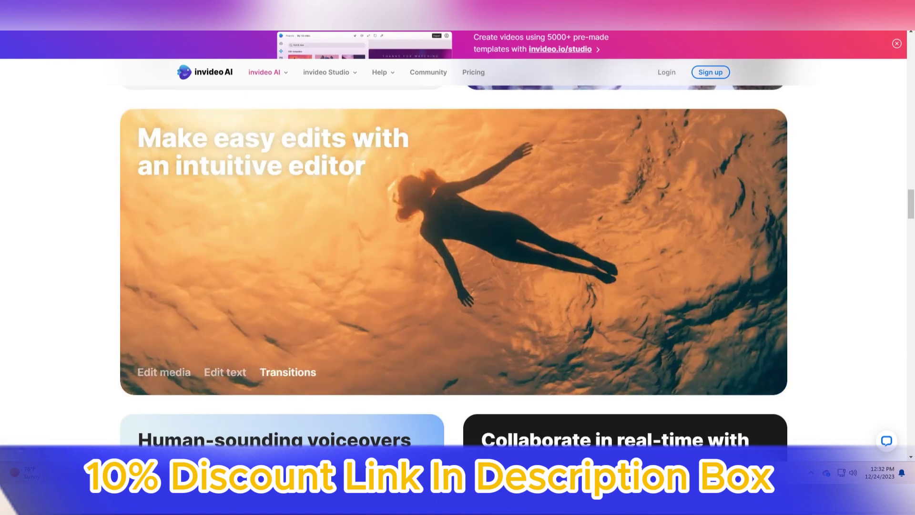
scroll(457, 258, "down", 3)
scroll(458, 258, "down", 3)
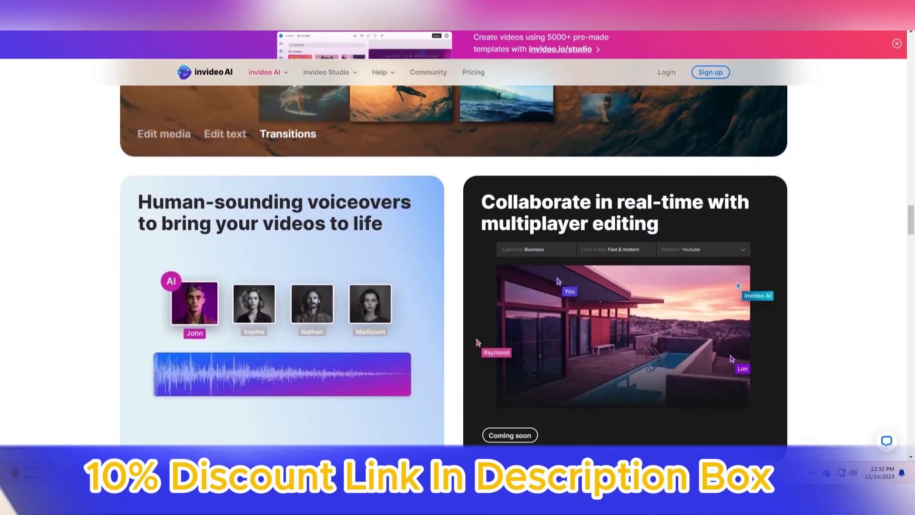
scroll(456, 102, "down", 1)
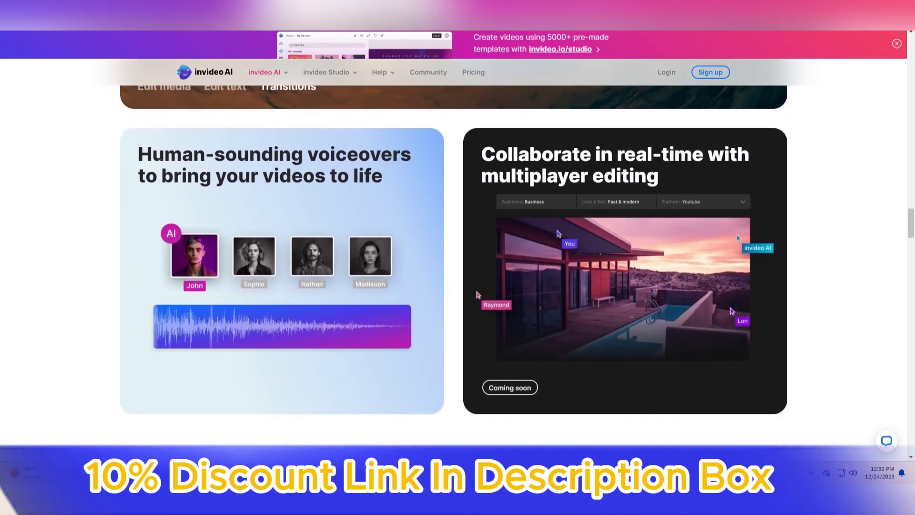
scroll(458, 258, "down", 3)
scroll(458, 258, "down", 1)
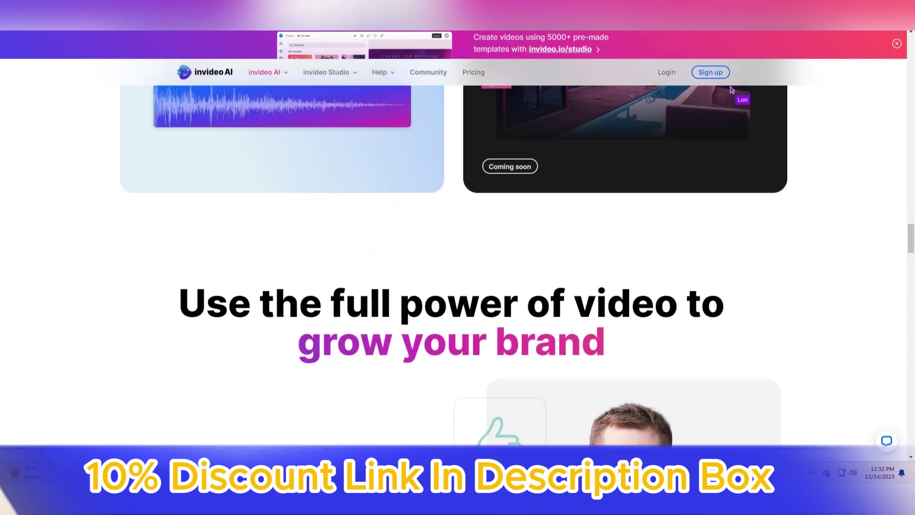
scroll(731, 89, "down", 2)
scroll(457, 258, "down", 2)
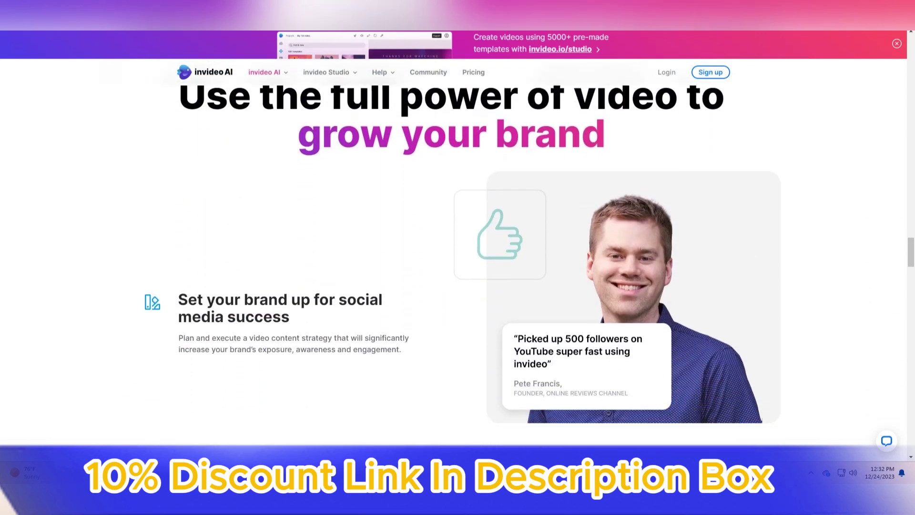
scroll(457, 258, "down", 2)
scroll(458, 257, "down", 1)
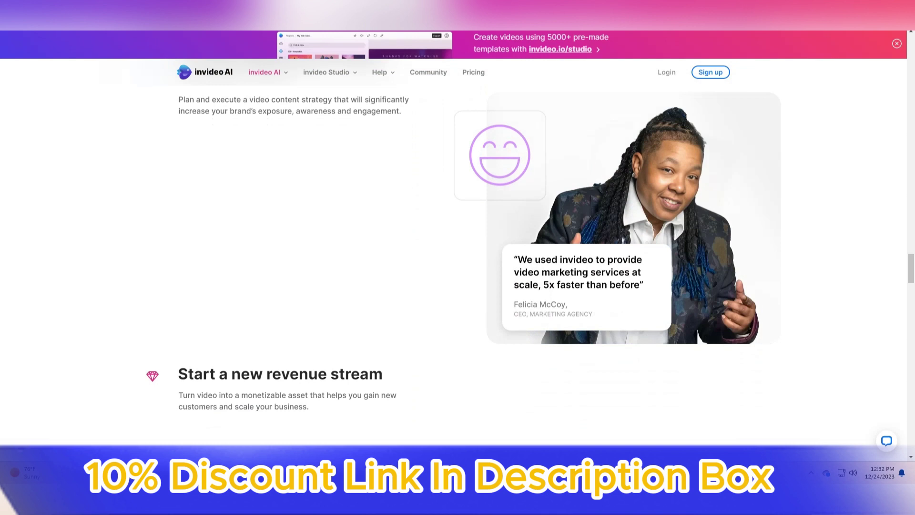
scroll(457, 258, "down", 1)
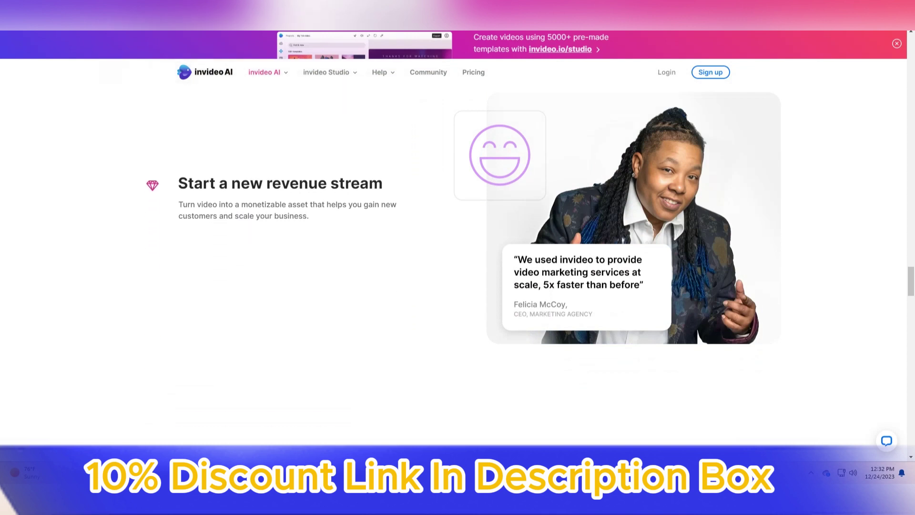
scroll(457, 257, "down", 1)
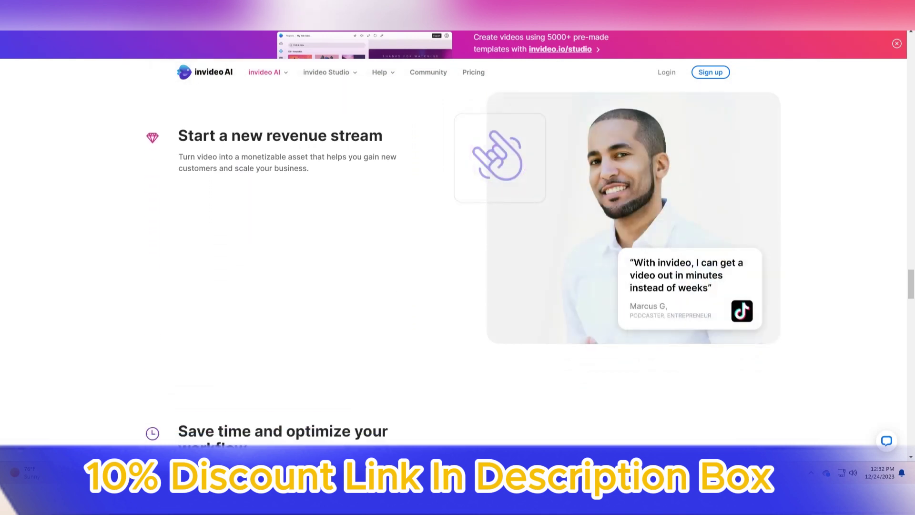
scroll(457, 257, "down", 1)
scroll(457, 257, "down", 2)
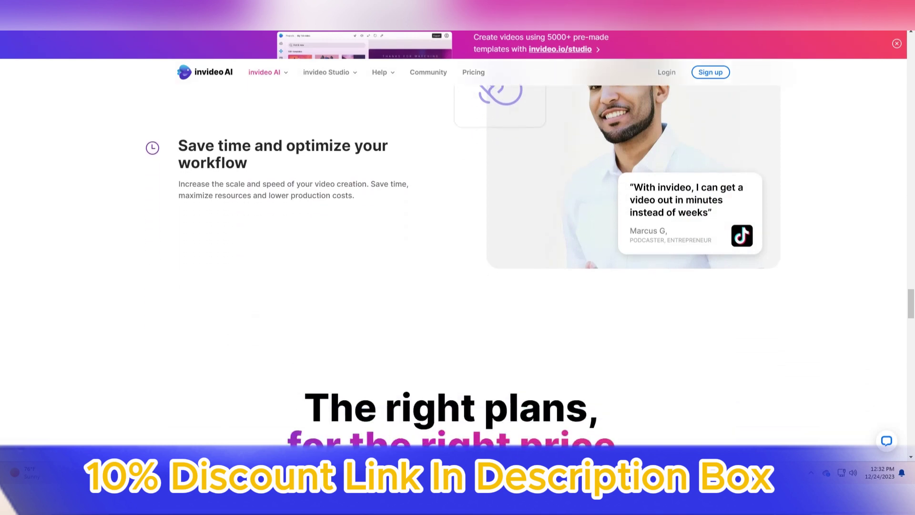
scroll(457, 257, "down", 2)
scroll(457, 258, "down", 1)
scroll(457, 257, "down", 3)
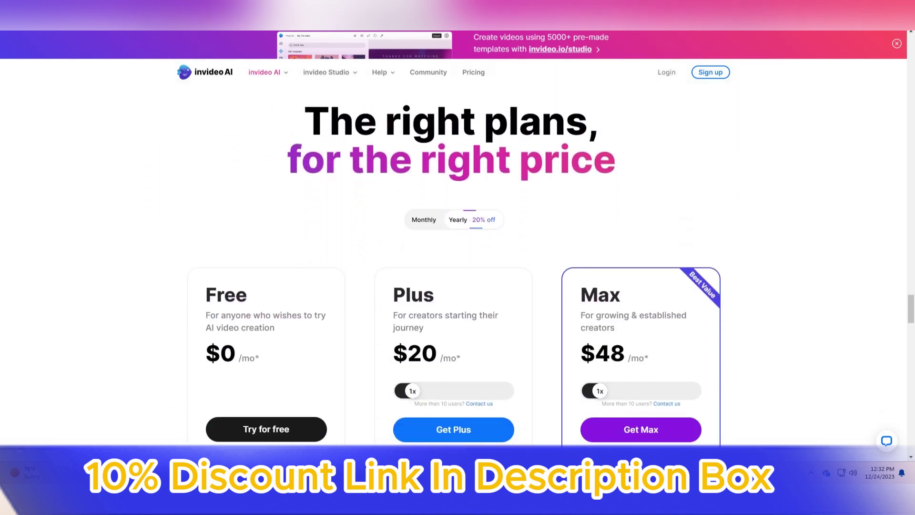
scroll(458, 258, "down", 1)
scroll(458, 257, "down", 1)
scroll(457, 257, "down", 1)
scroll(457, 257, "down", 2)
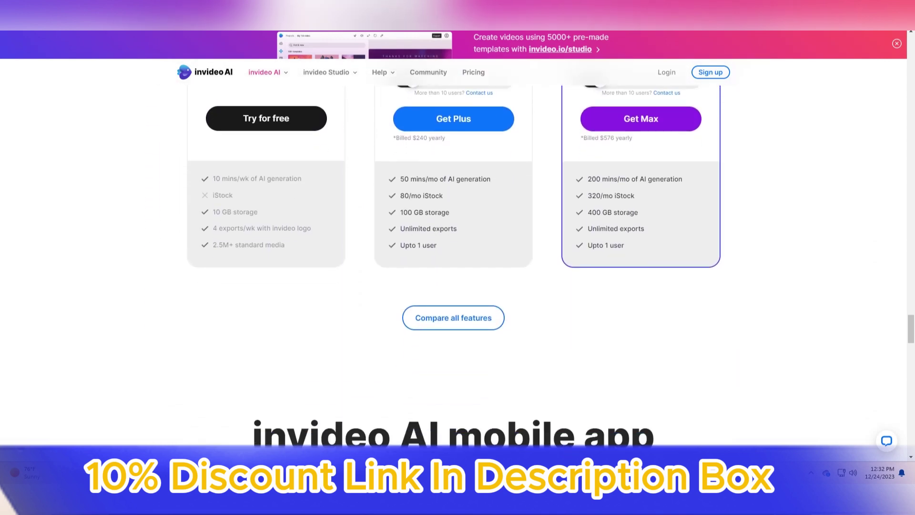
scroll(458, 257, "down", 1)
scroll(457, 257, "down", 1)
scroll(458, 258, "down", 2)
scroll(458, 257, "down", 1)
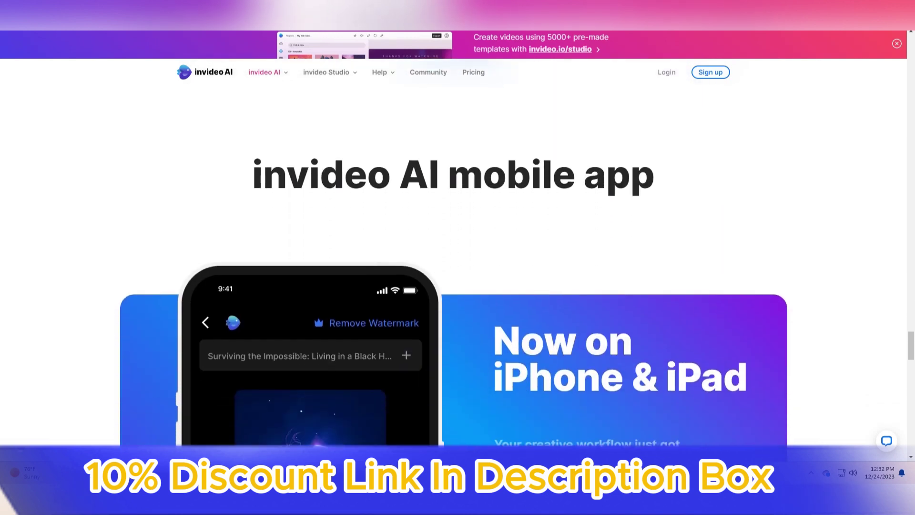
scroll(457, 257, "down", 2)
scroll(457, 257, "down", 1)
scroll(458, 257, "down", 1)
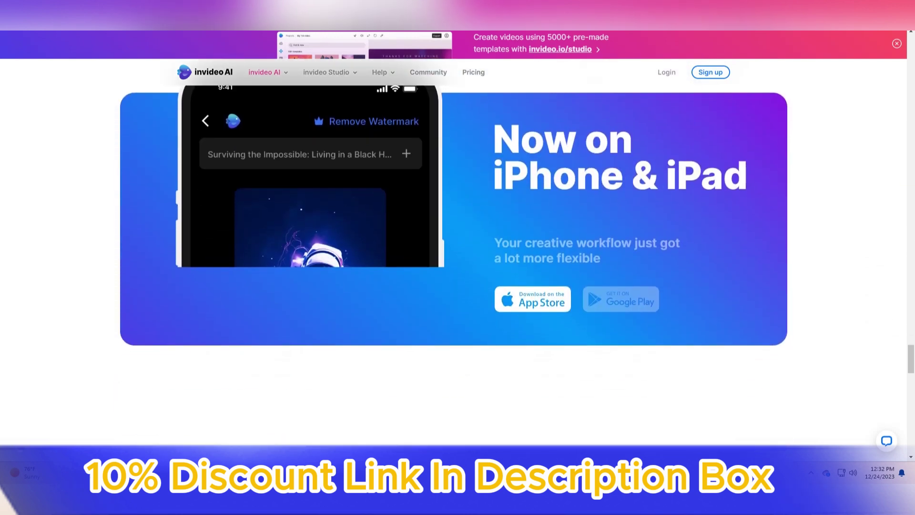
scroll(457, 257, "down", 1)
scroll(458, 258, "down", 1)
scroll(457, 257, "down", 1)
scroll(458, 258, "down", 2)
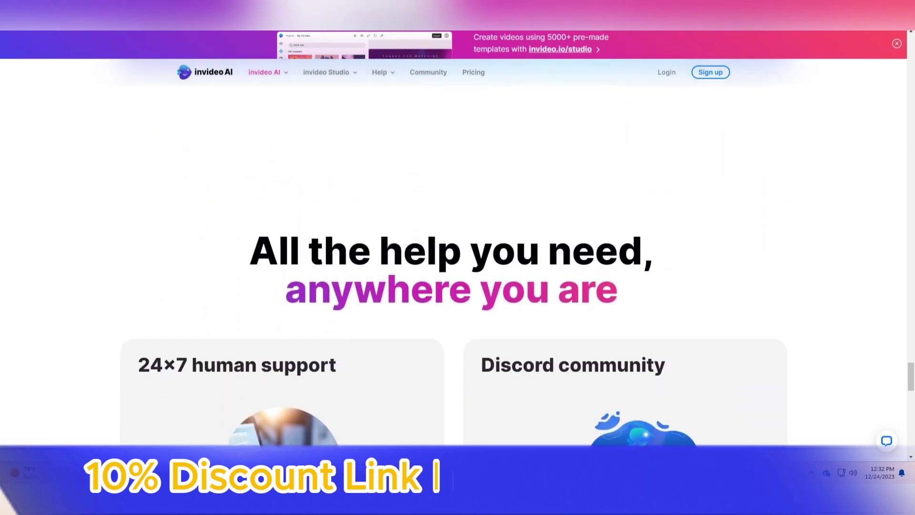